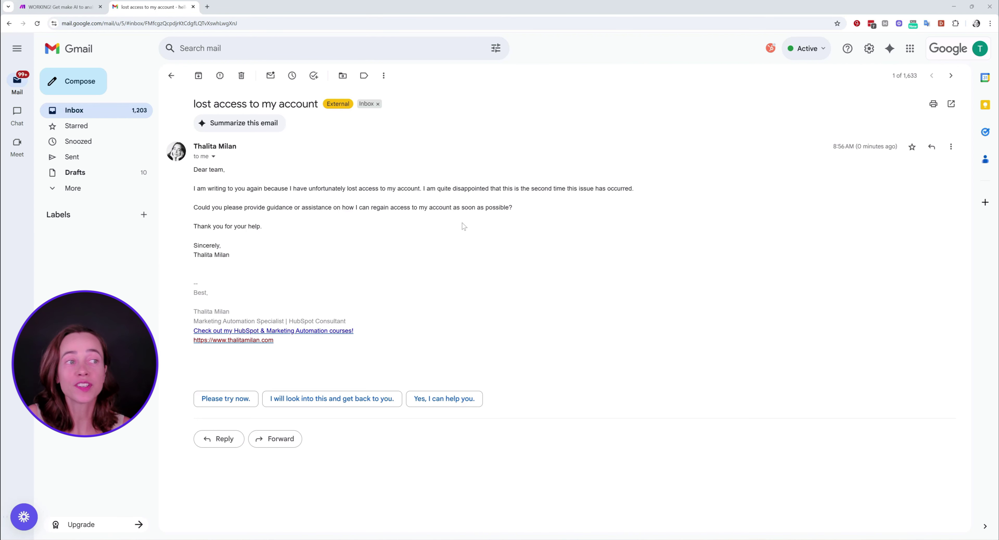
left_click(990, 24)
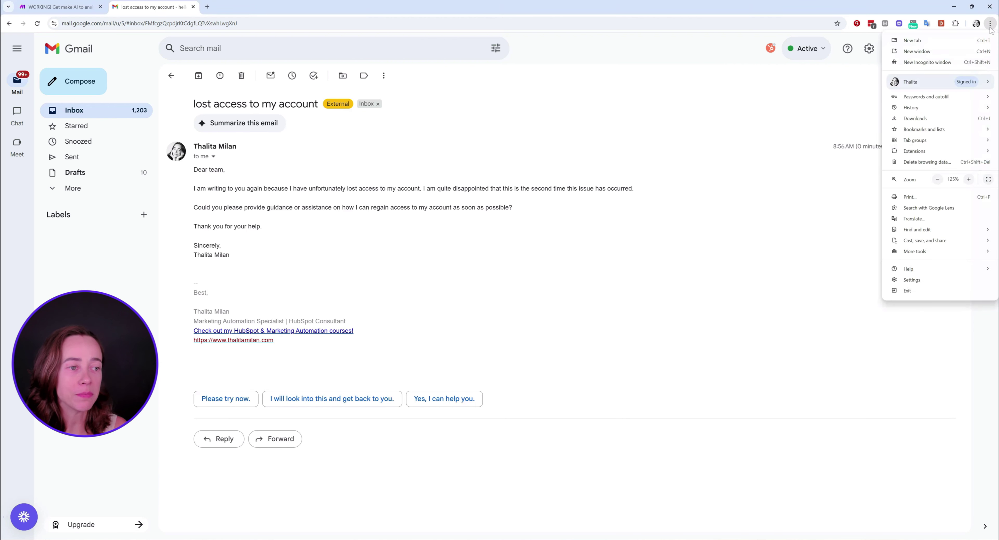
left_click(700, 328)
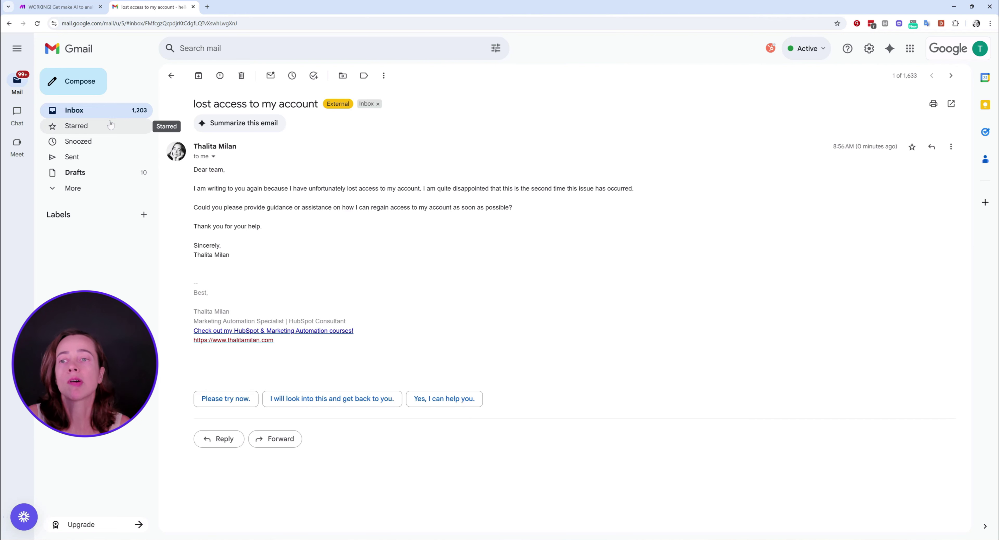
- Switch to the Make scenario that analyzes Gmail sentiment and run it once
left_click(63, 7)
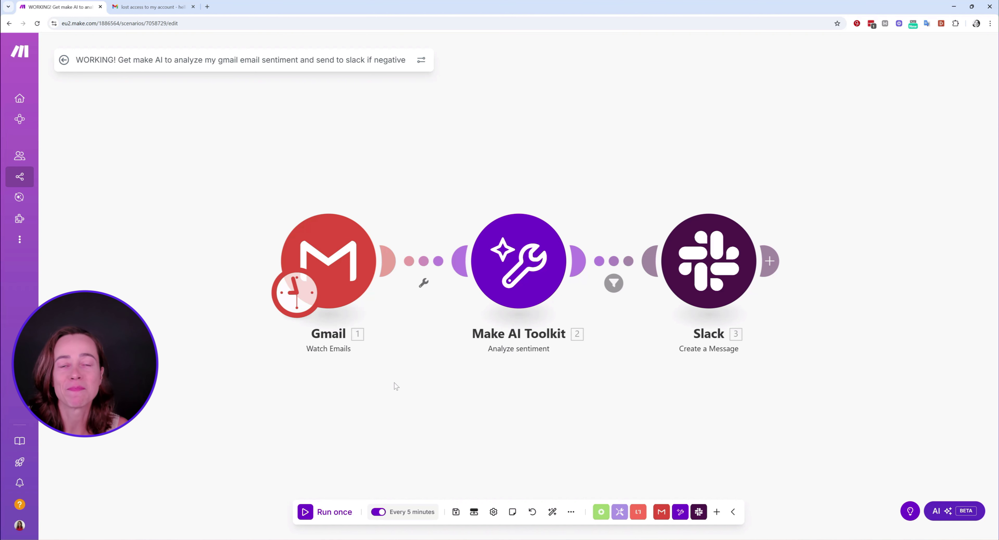
left_click(321, 514)
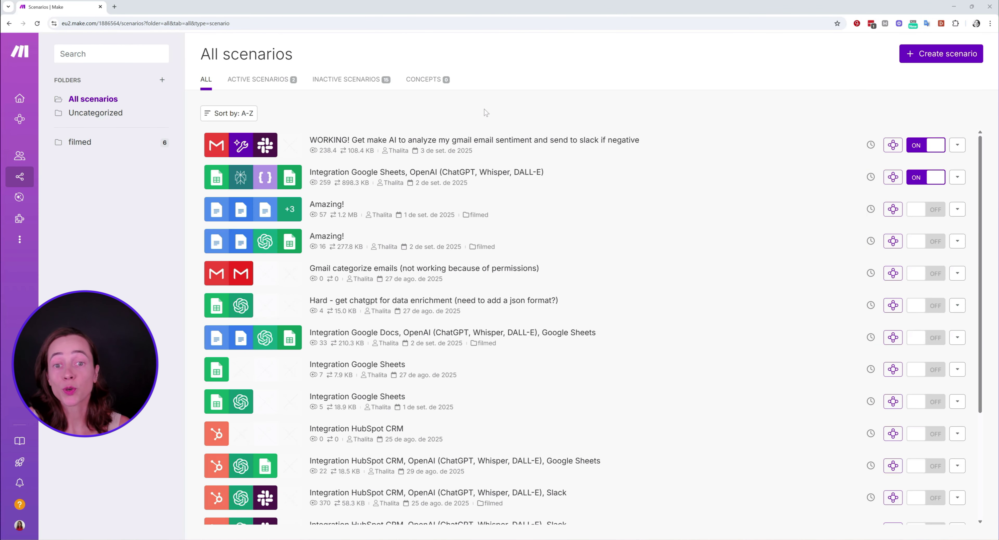
mouse_move(19, 197)
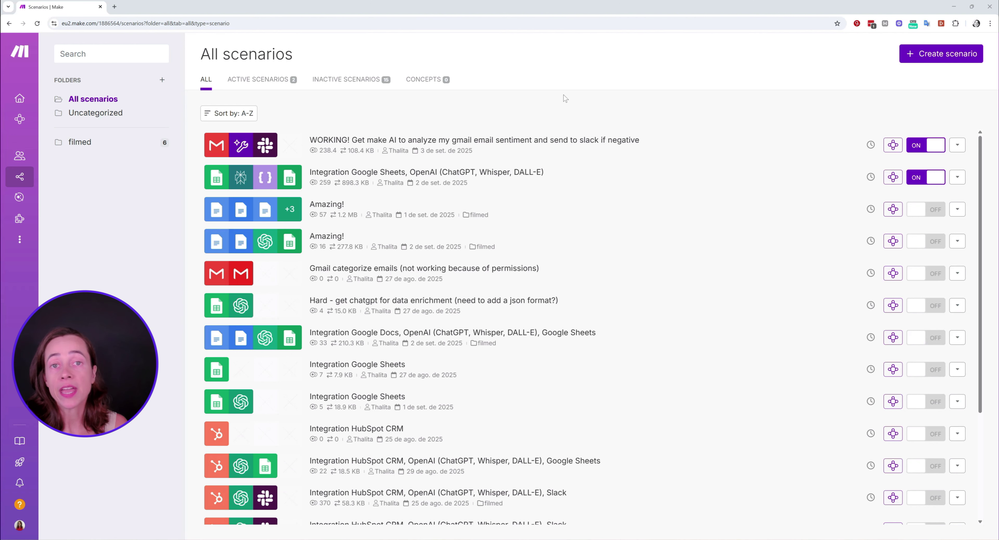
left_click(926, 54)
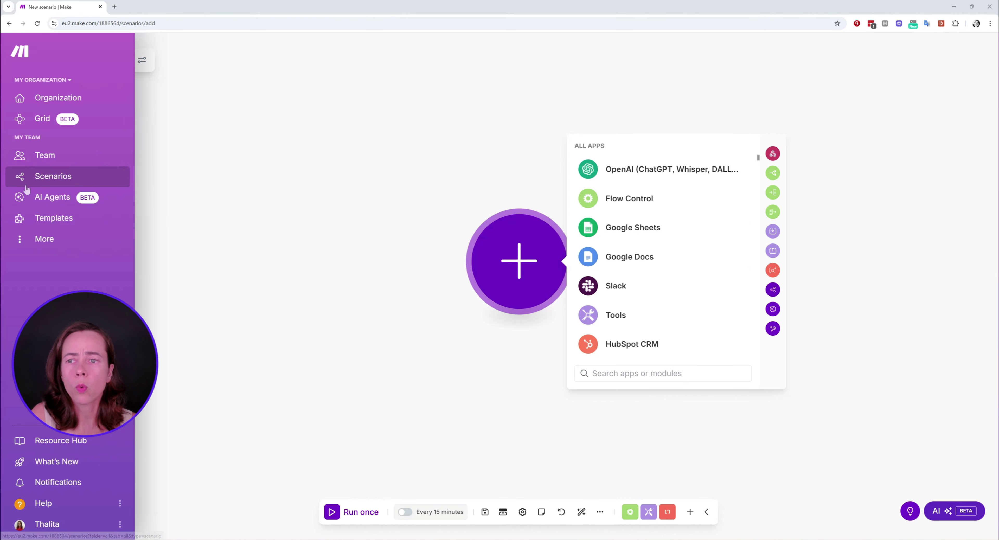
left_click(50, 180)
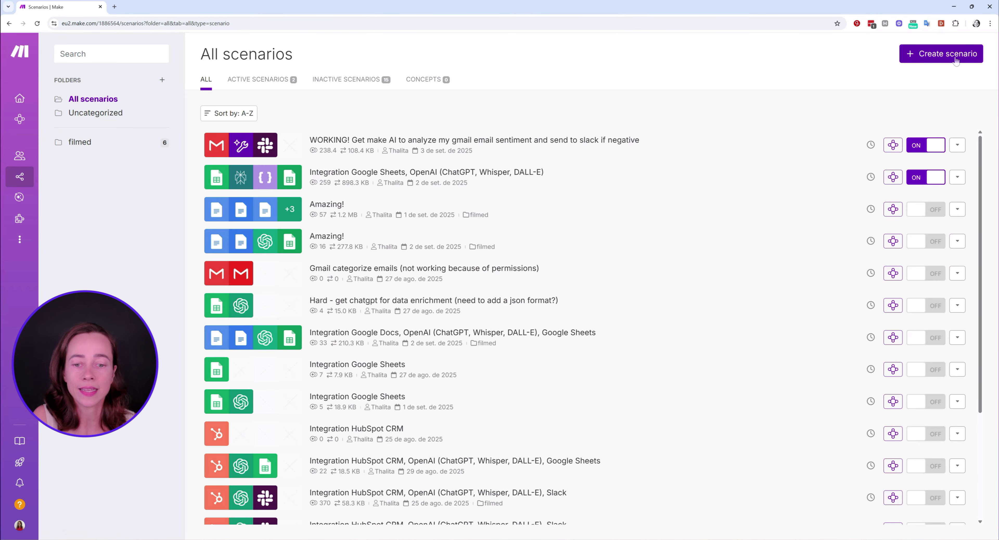
left_click(956, 59)
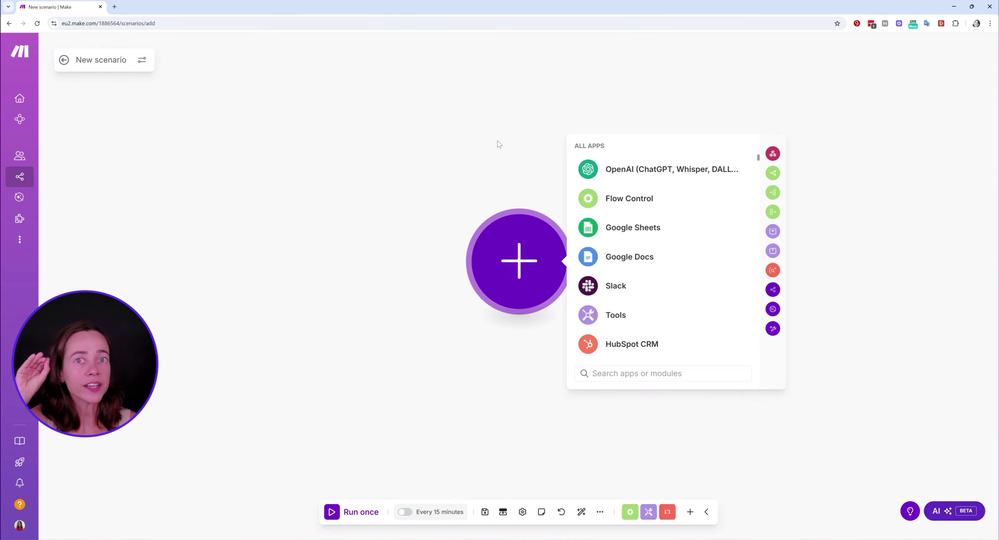
type("gmai")
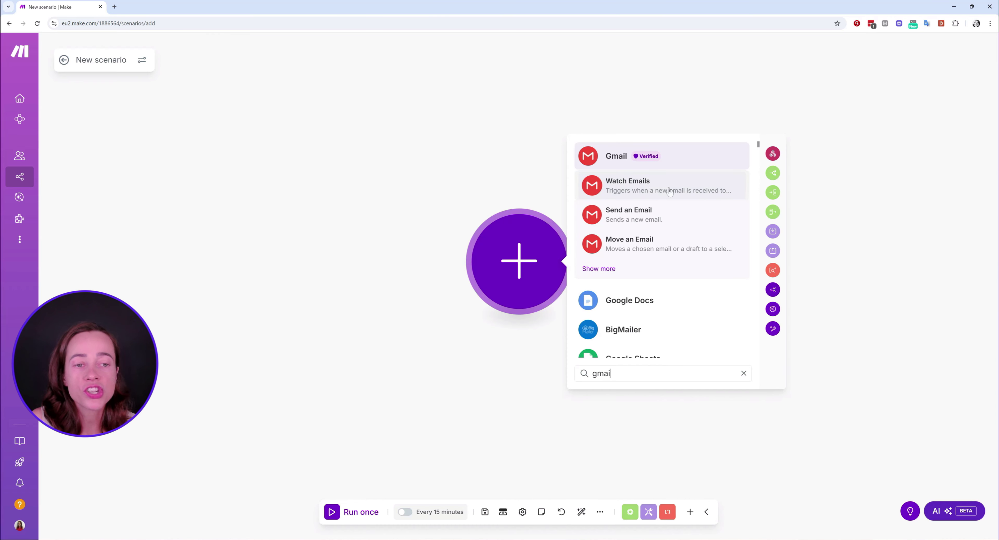
left_click(690, 187)
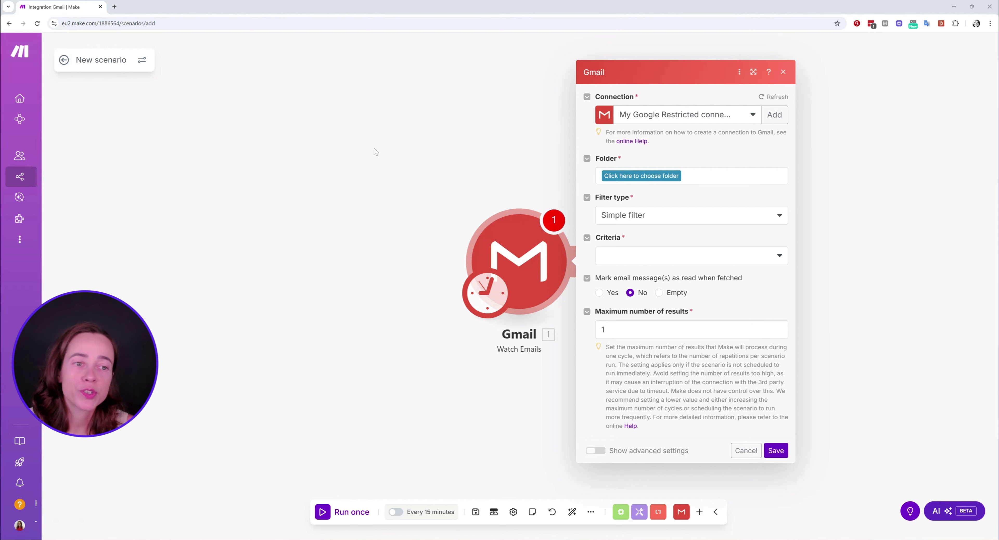
- Set the Gmail trigger's folder to INBOX and its simple filter criteria to All emails
left_click(677, 176)
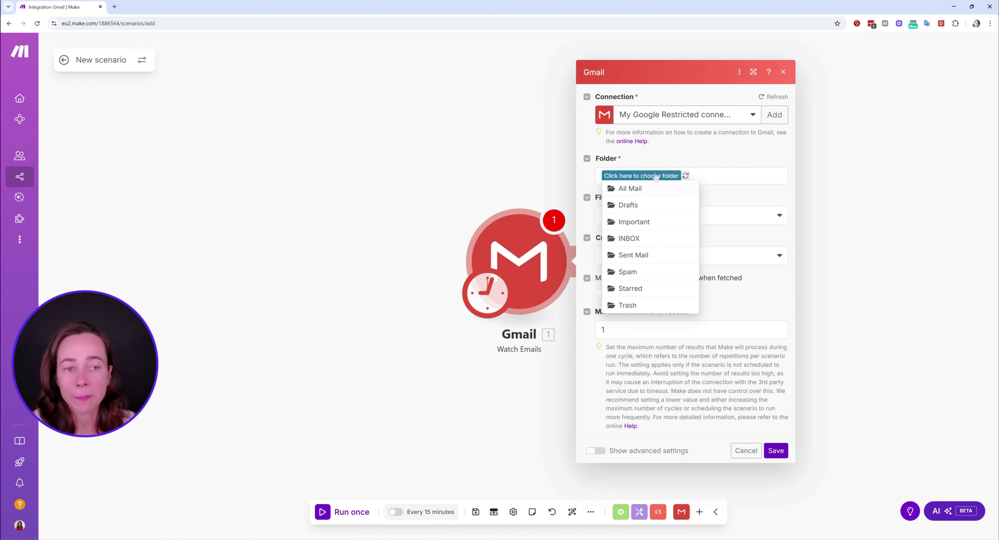
left_click(649, 242)
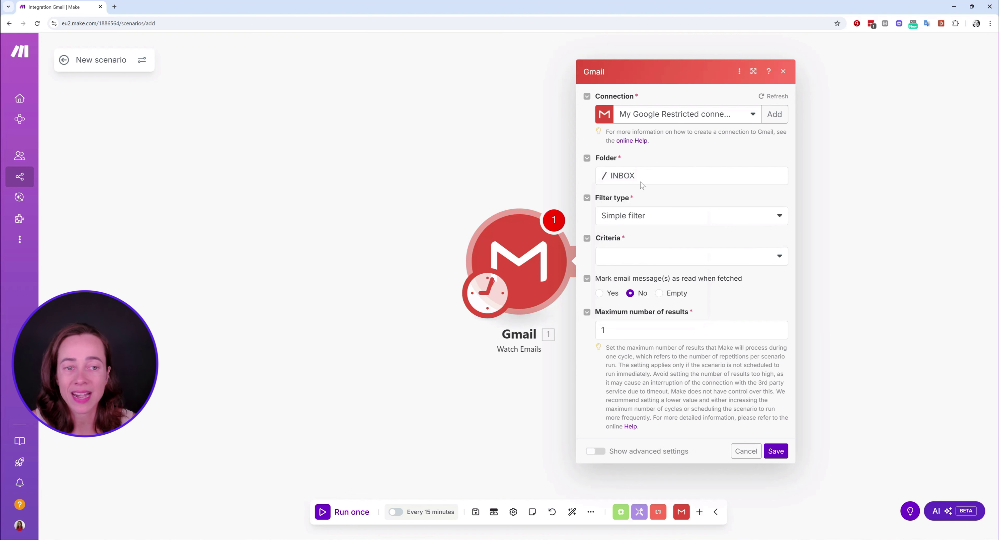
left_click(666, 220)
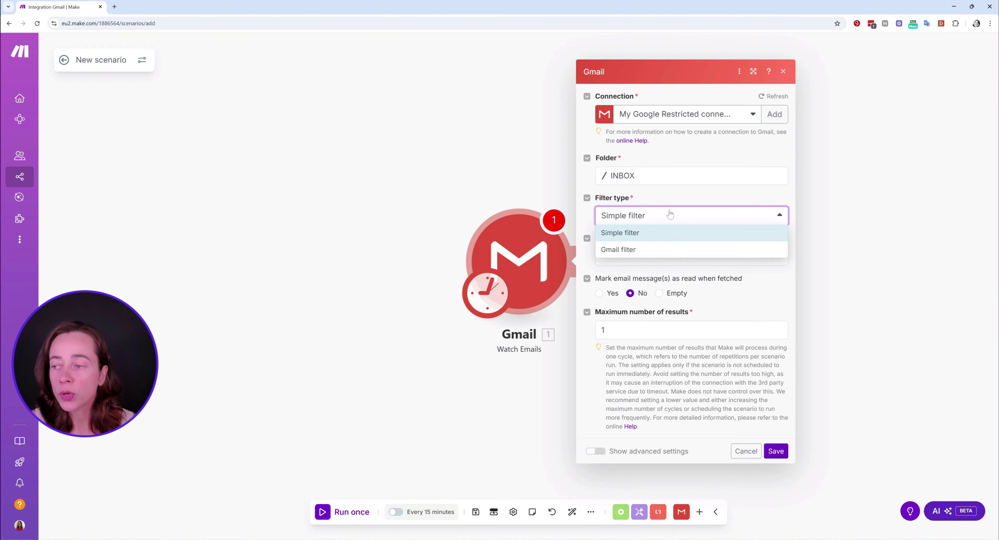
left_click(674, 200)
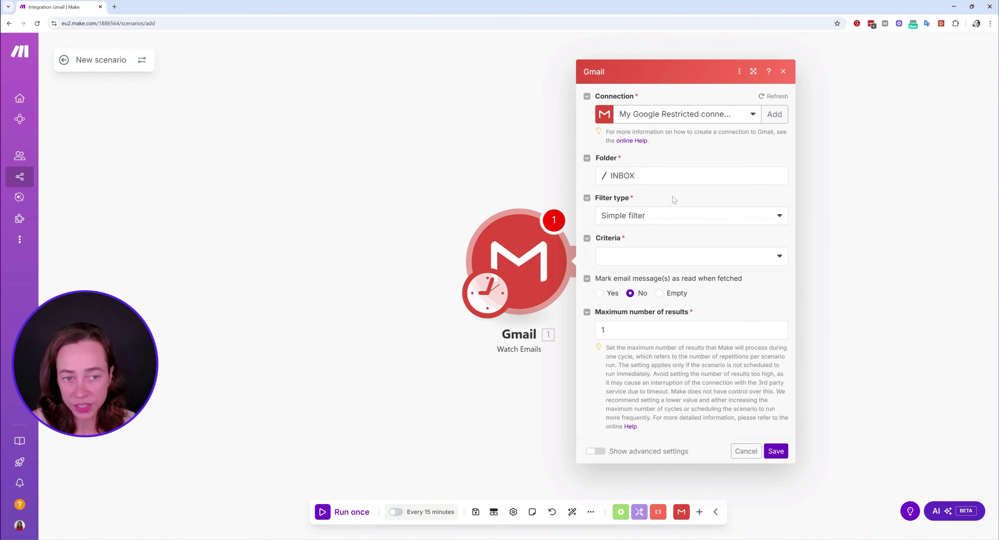
left_click(651, 257)
left_click(617, 275)
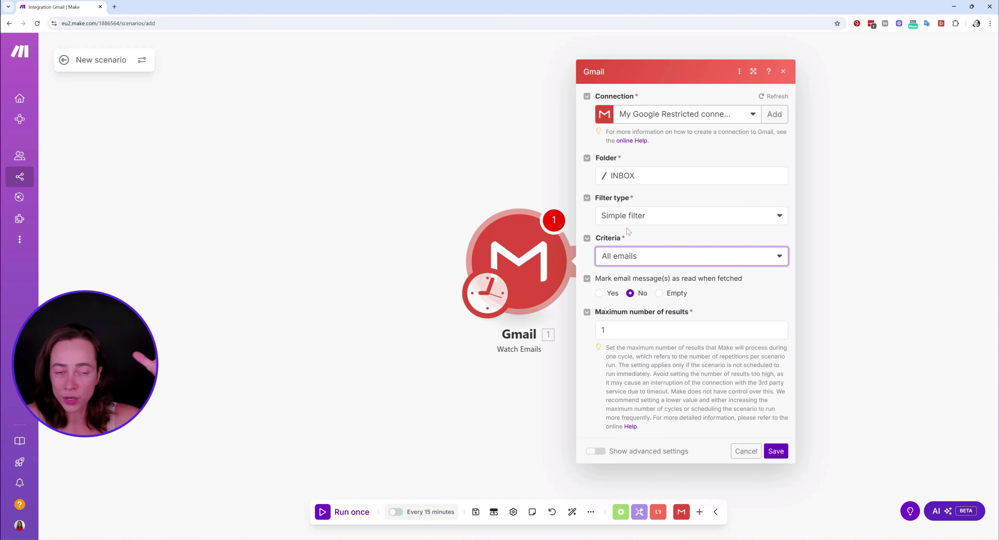
- Try the Gmail filter type to inspect its query field, and return the filter type to Simple filter
left_click(670, 217)
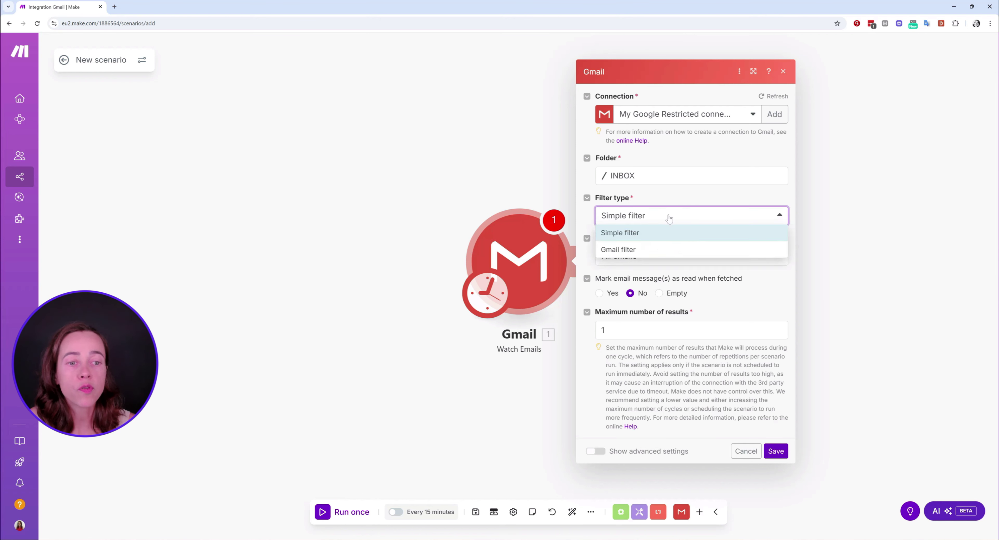
left_click(658, 250)
left_click(650, 242)
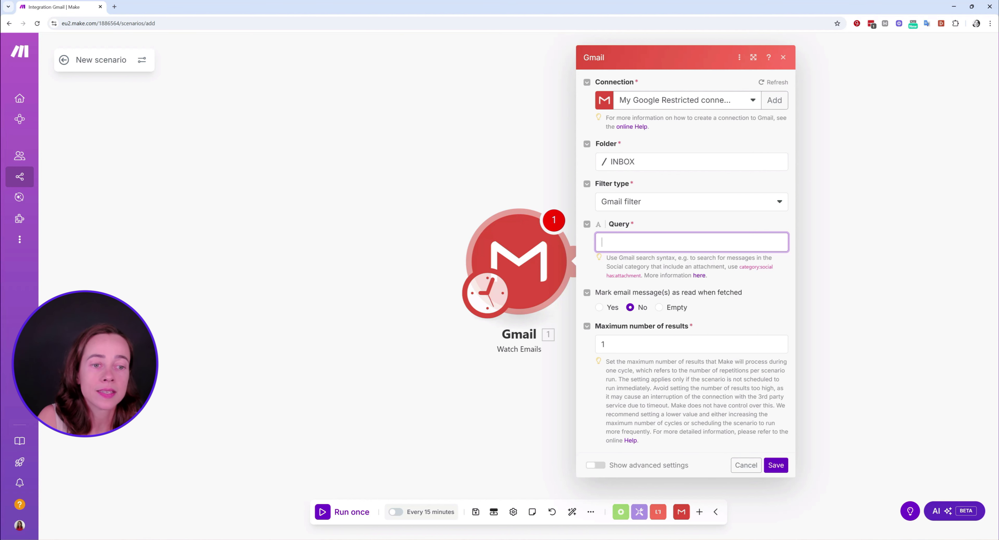
left_click_drag(723, 260, 755, 261)
left_click(776, 279)
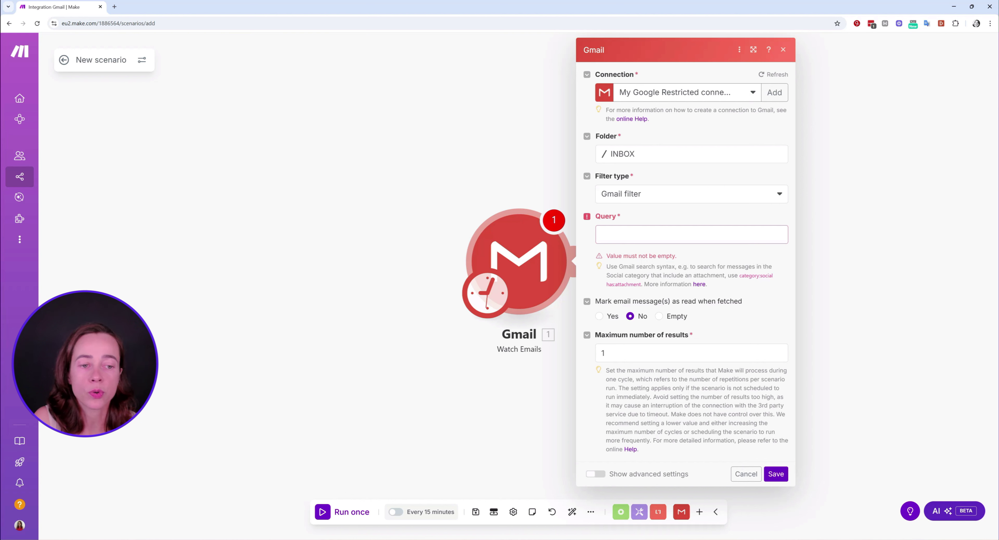
left_click(652, 196)
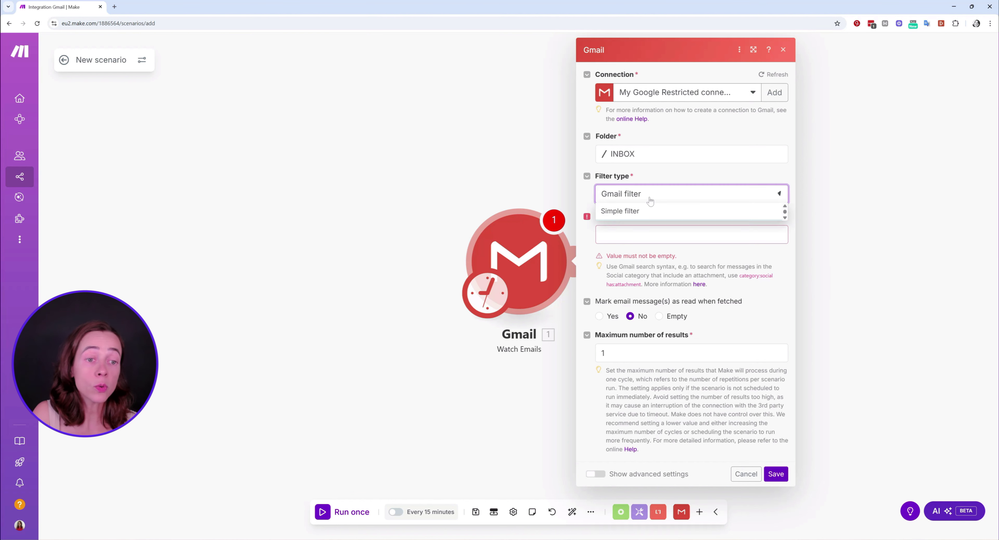
left_click(641, 212)
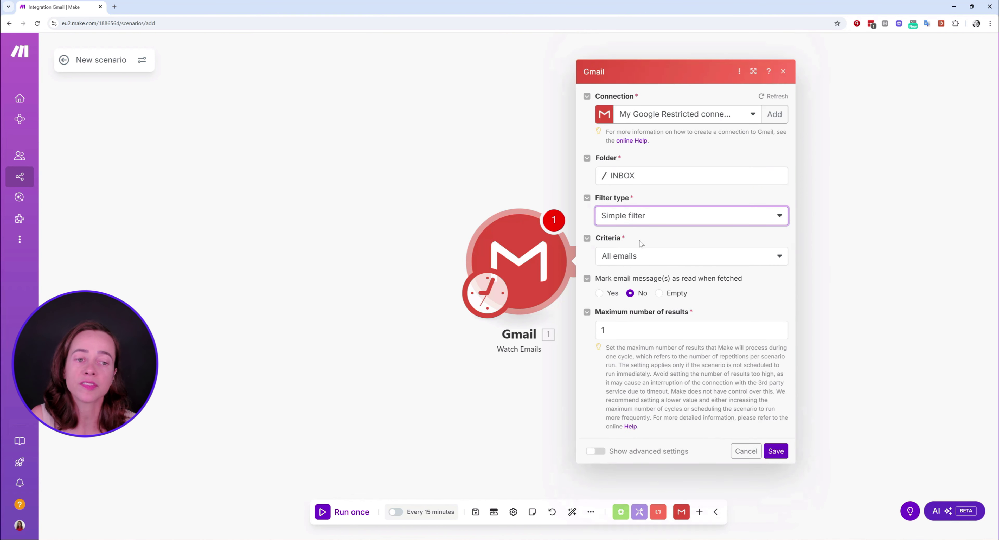
- Confirm All emails as the criteria and save the Gmail trigger with processing starting from now on
left_click(641, 259)
left_click(655, 273)
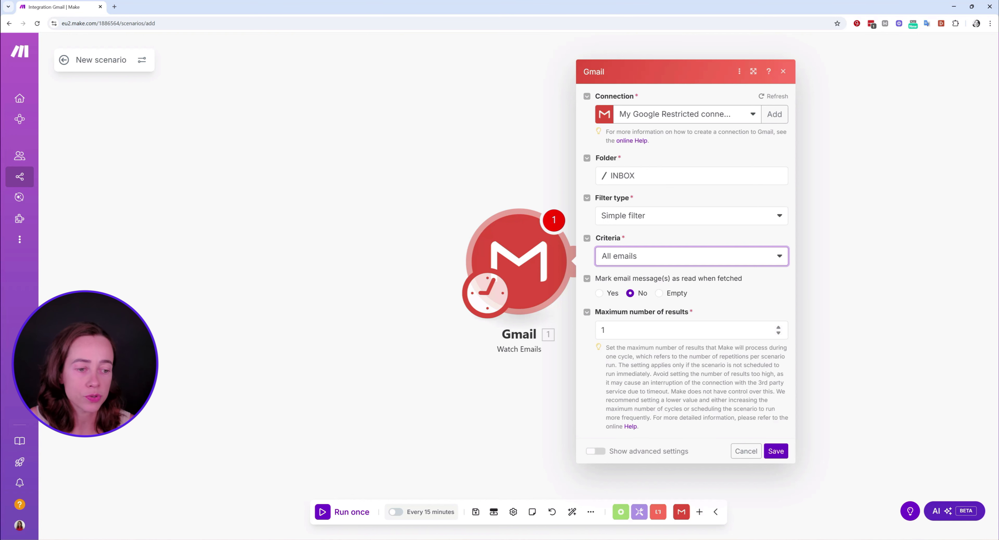
left_click(772, 454)
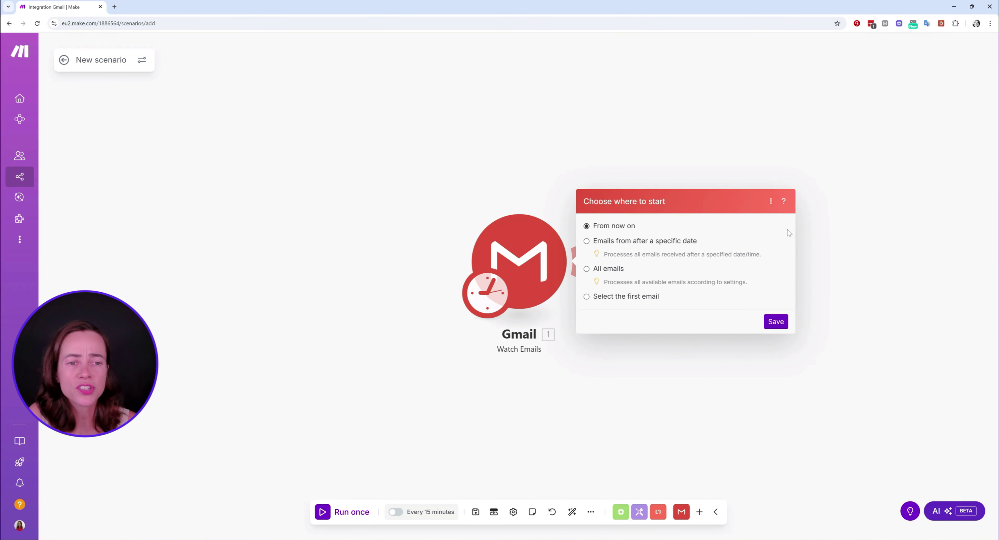
left_click(776, 322)
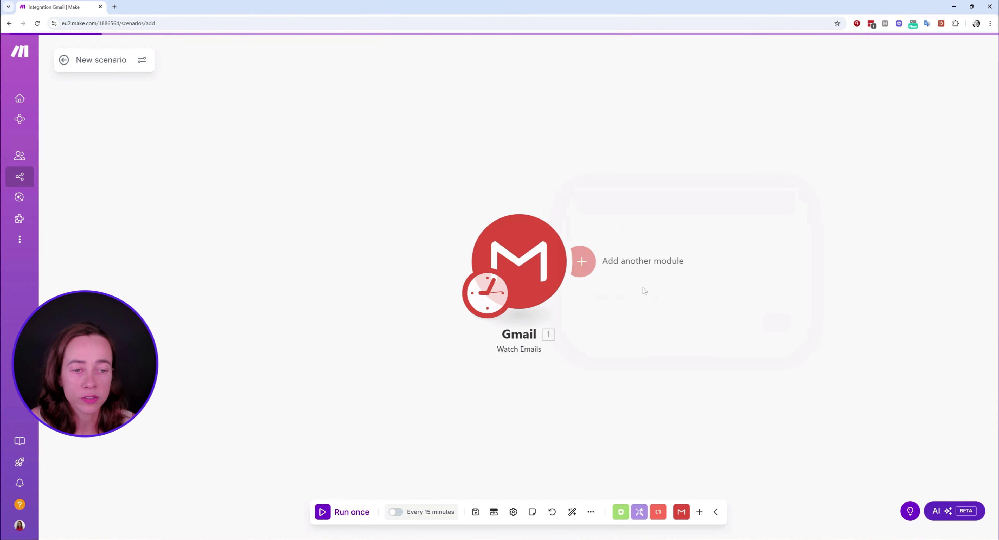
- Add Make AI Toolkit's Analyze sentiment module after the Gmail trigger
left_click(583, 264)
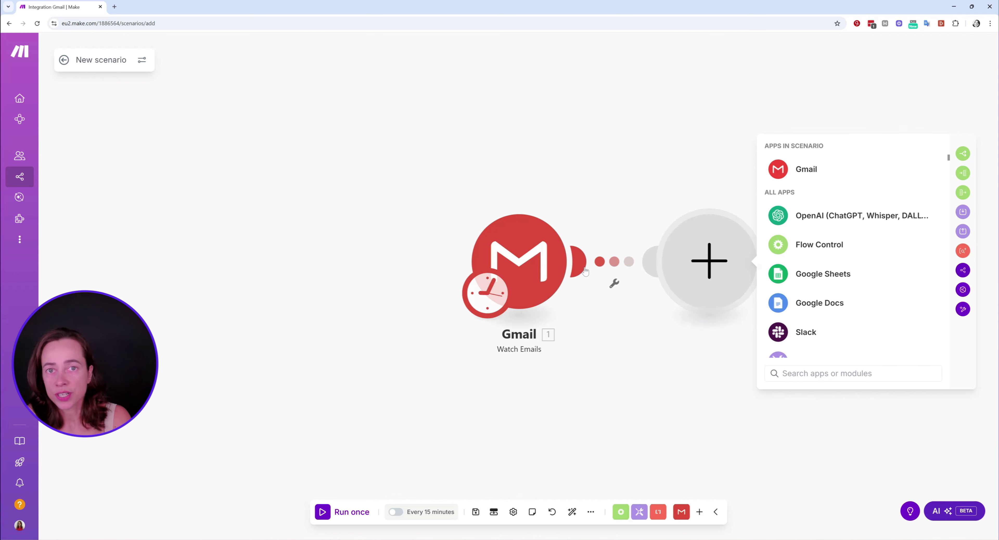
type("make")
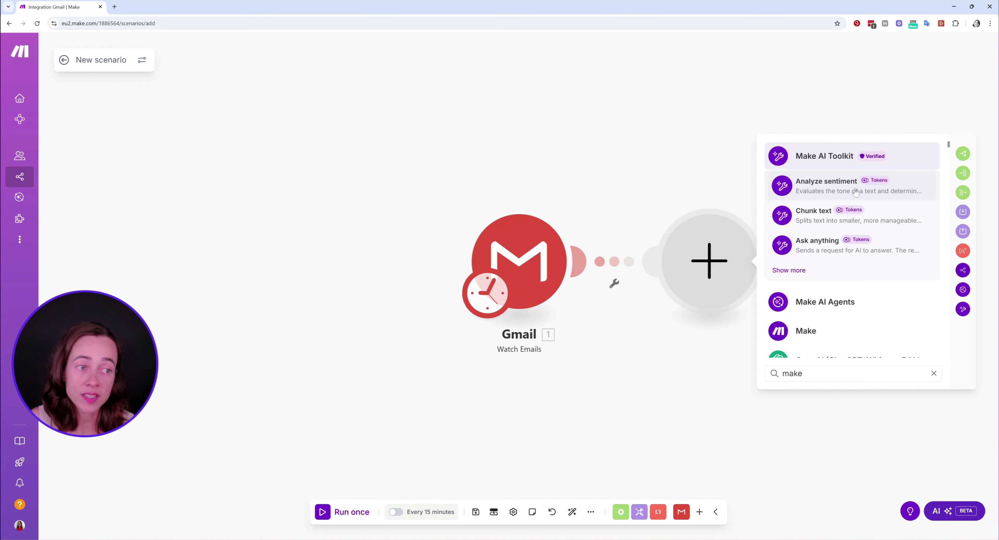
key("Escape")
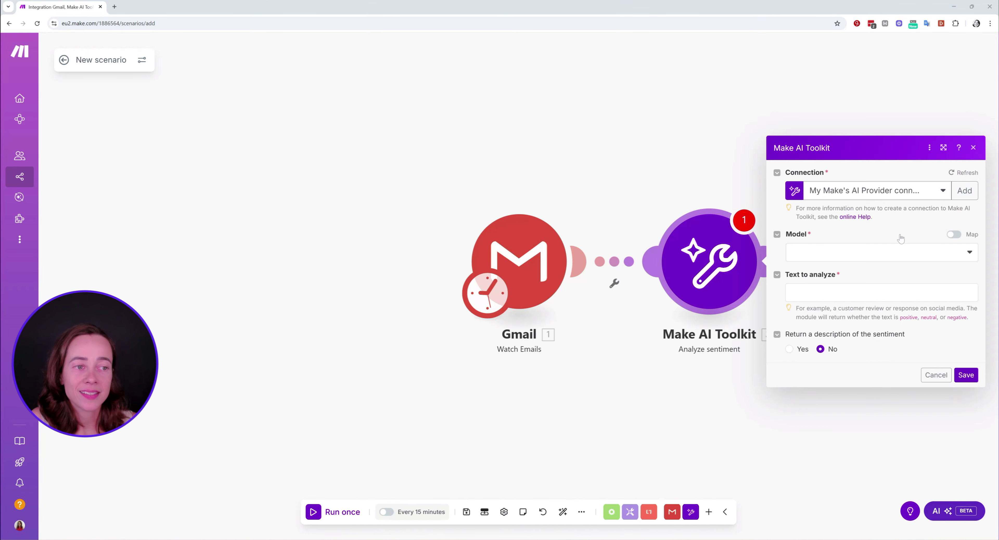
- Set the sentiment analysis model to Medium (GPT OSS 120B)
left_click(900, 256)
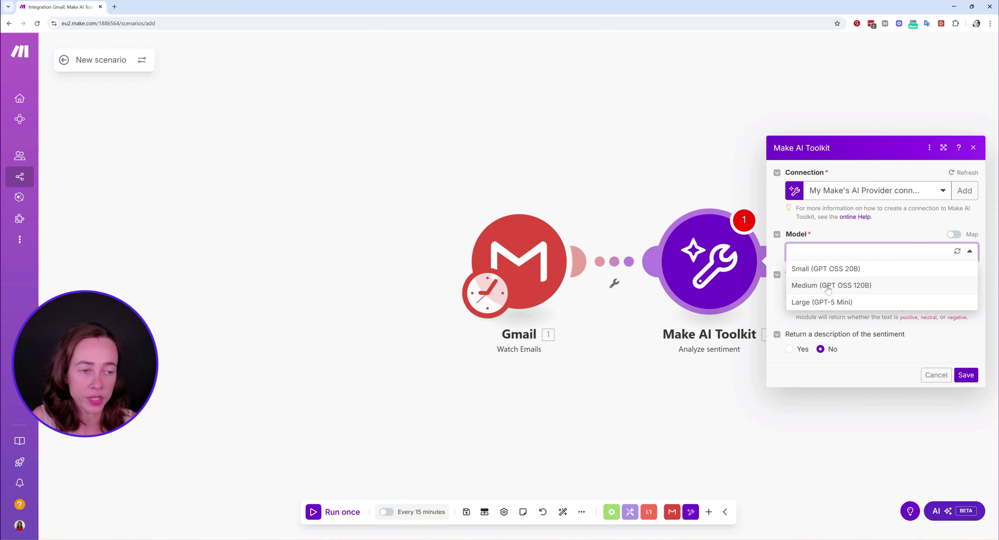
left_click(873, 288)
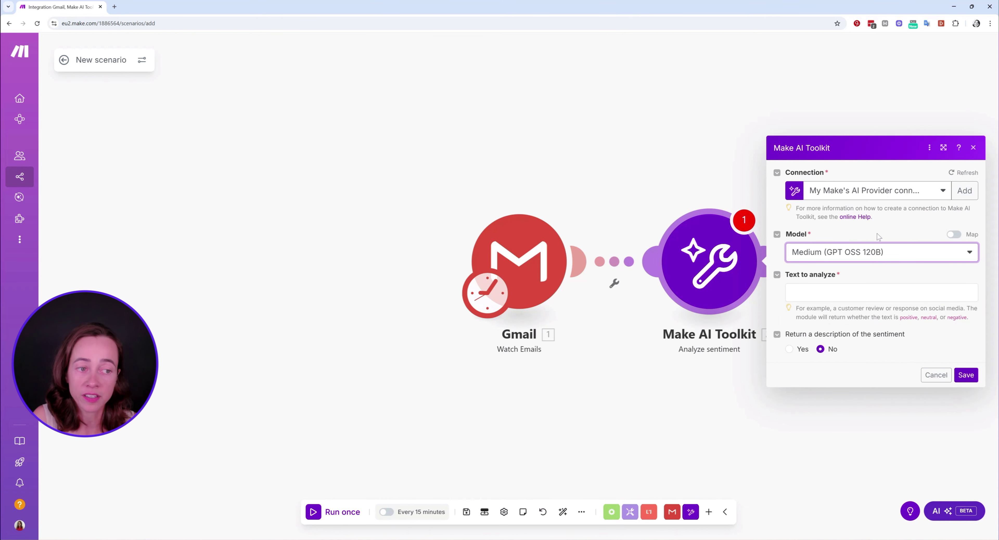
left_click(887, 253)
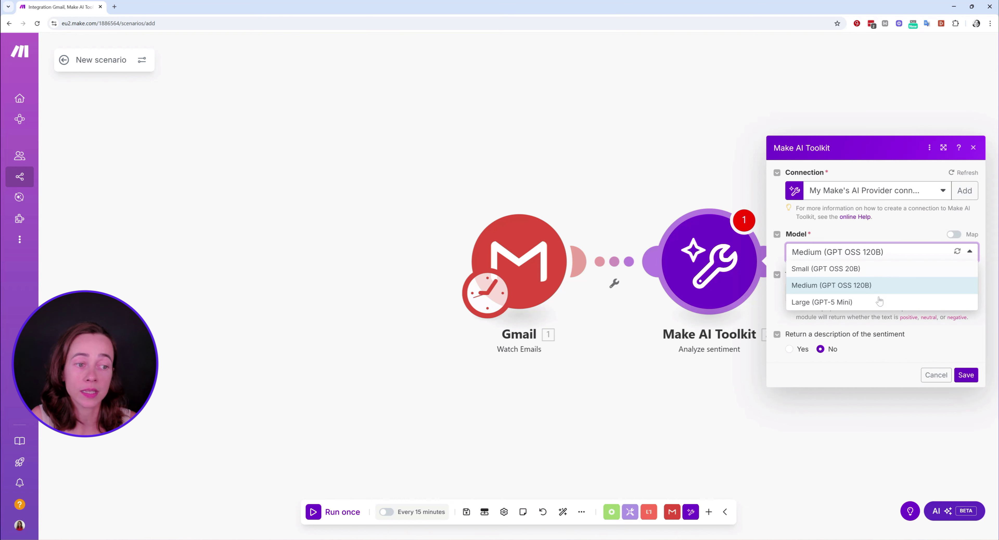
left_click(875, 286)
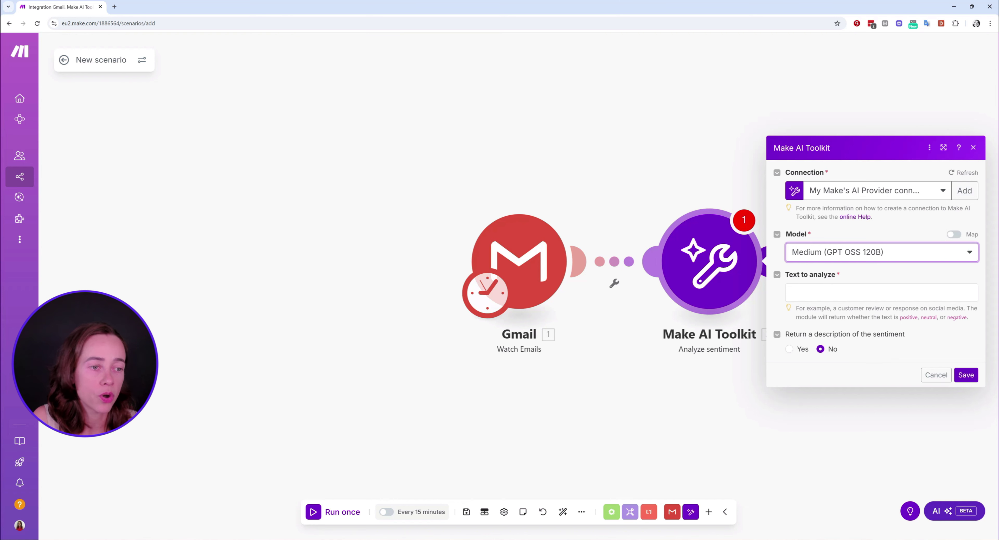
- Map the Gmail trigger's Text content as the text to analyze in the sentiment module
left_click(881, 293)
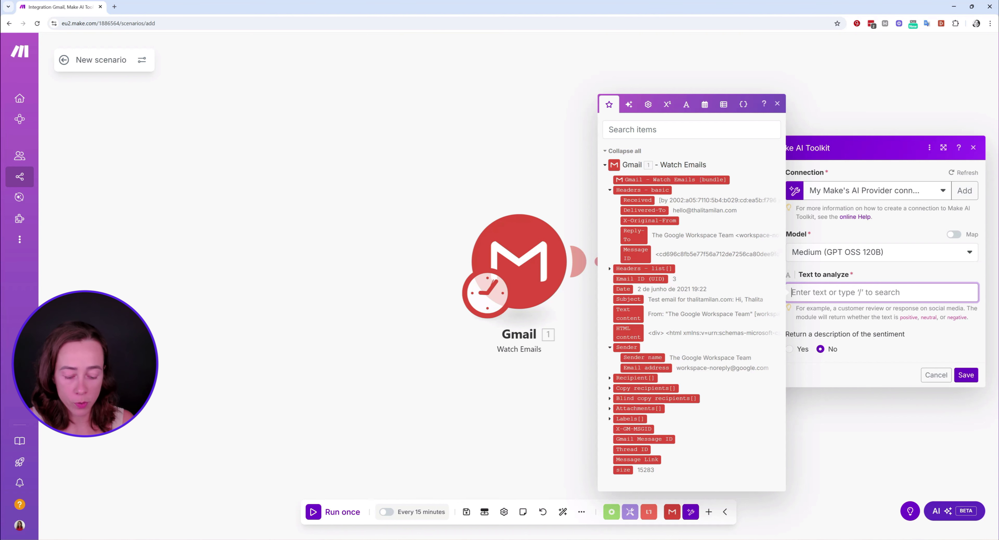
left_click(667, 131)
type("tex")
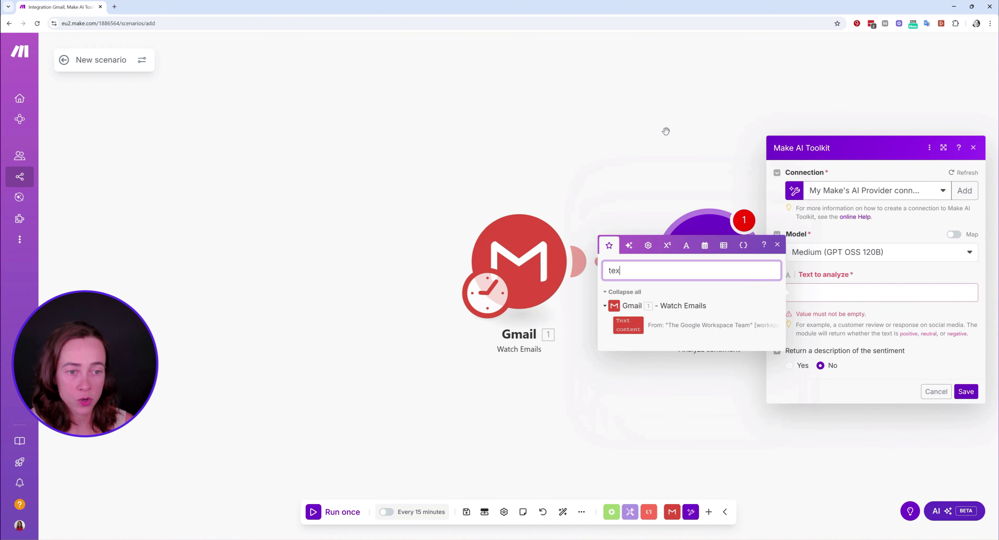
left_click(838, 293)
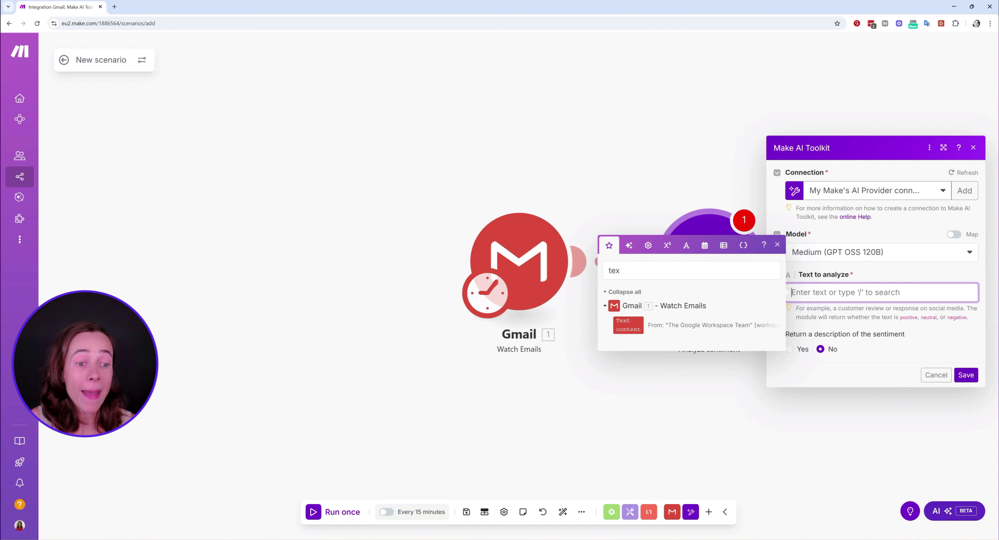
left_click(628, 324)
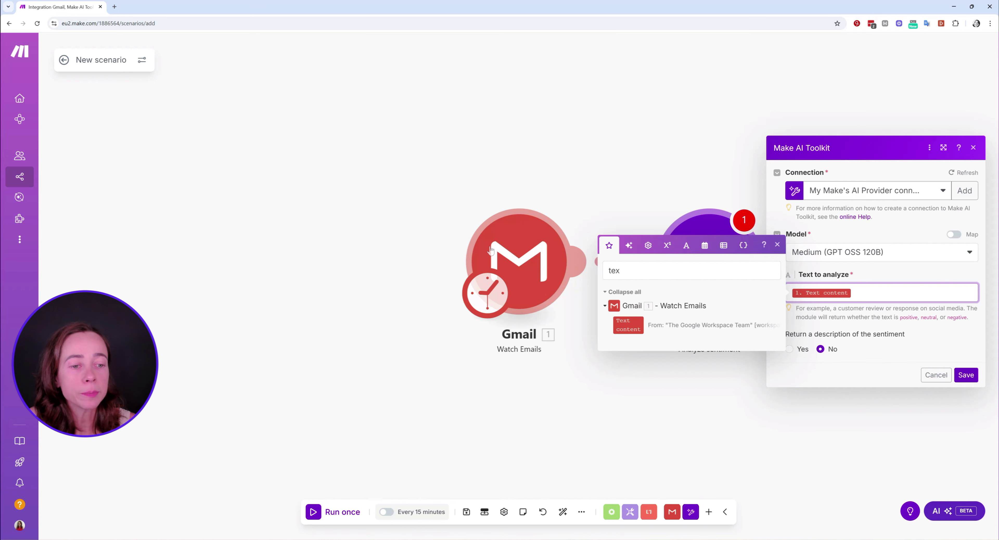
left_click(697, 294)
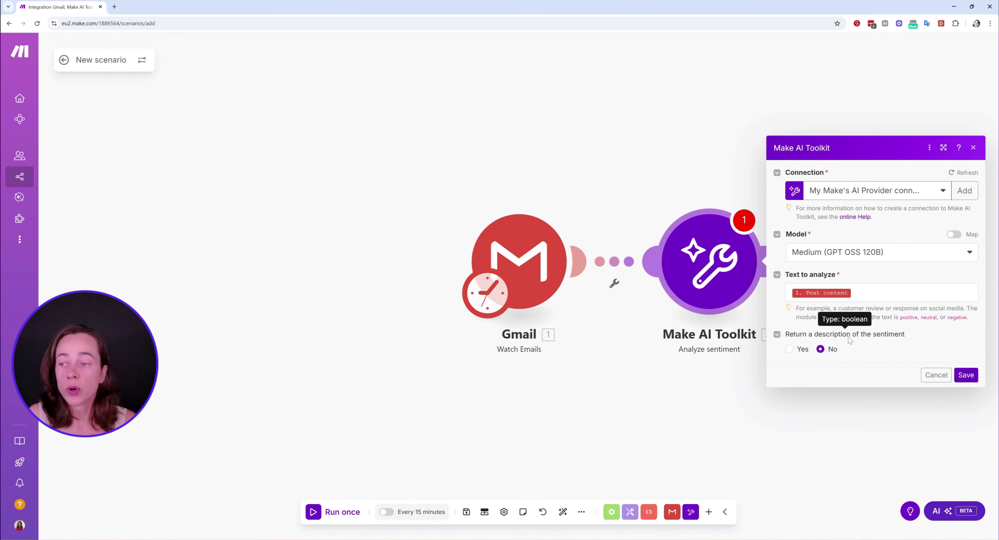
- Enable returning a description of the sentiment and save the sentiment analysis module
left_click(790, 350)
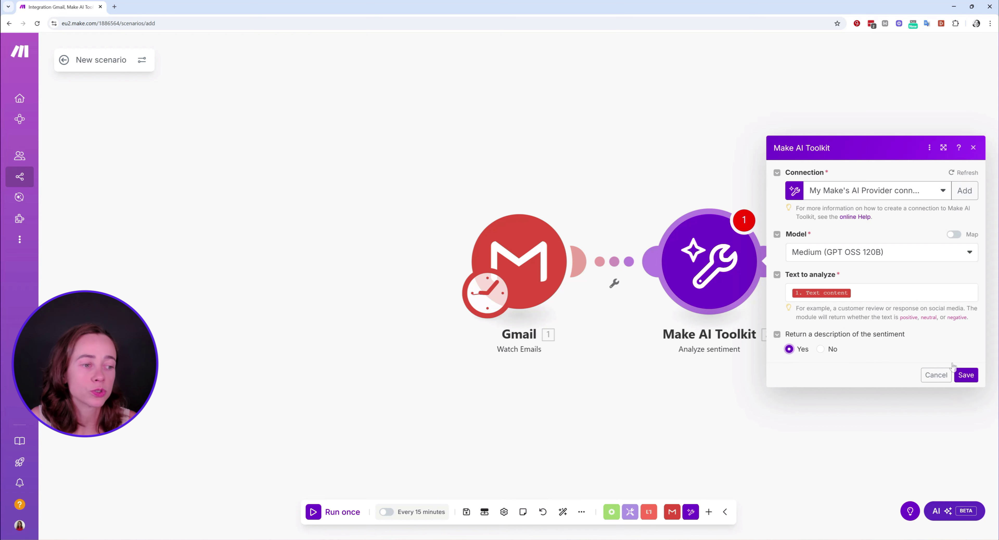
left_click(966, 375)
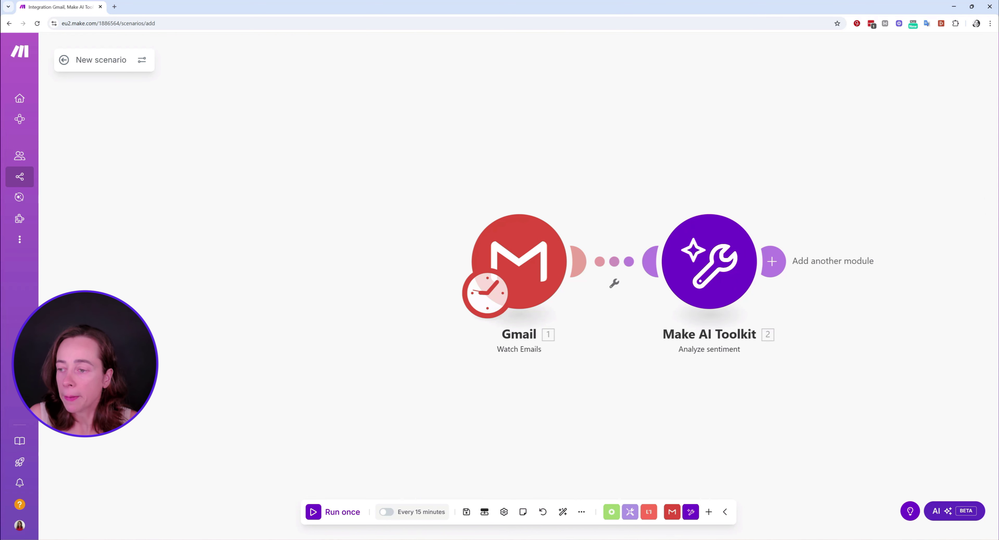
- Add Slack's Create a Message module after the sentiment analysis module and close its settings unfilled
left_click(782, 256)
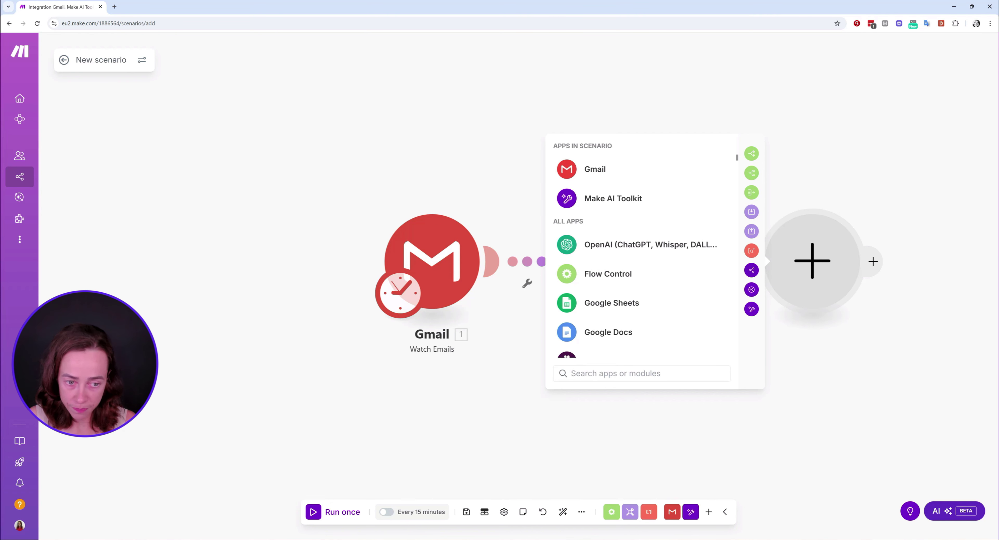
type("slac")
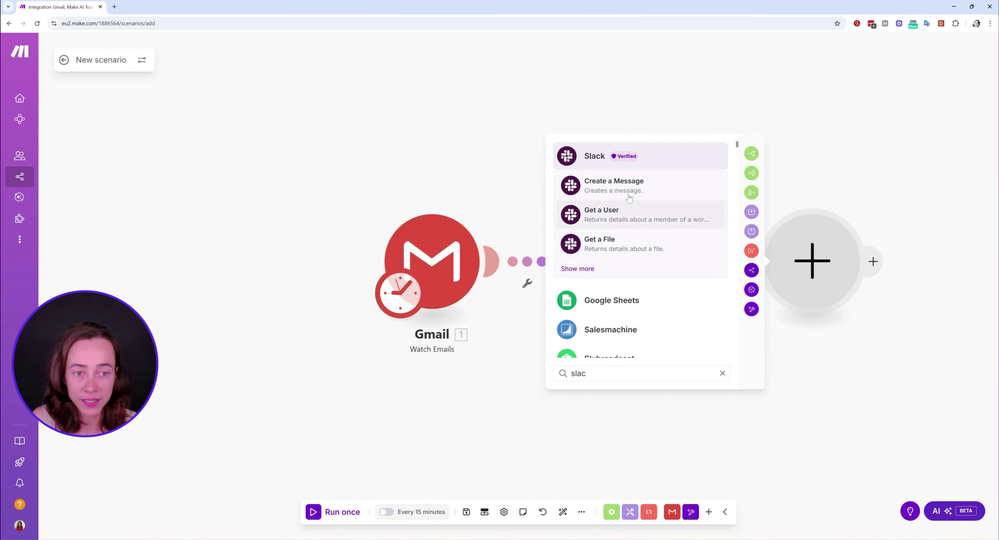
left_click(658, 190)
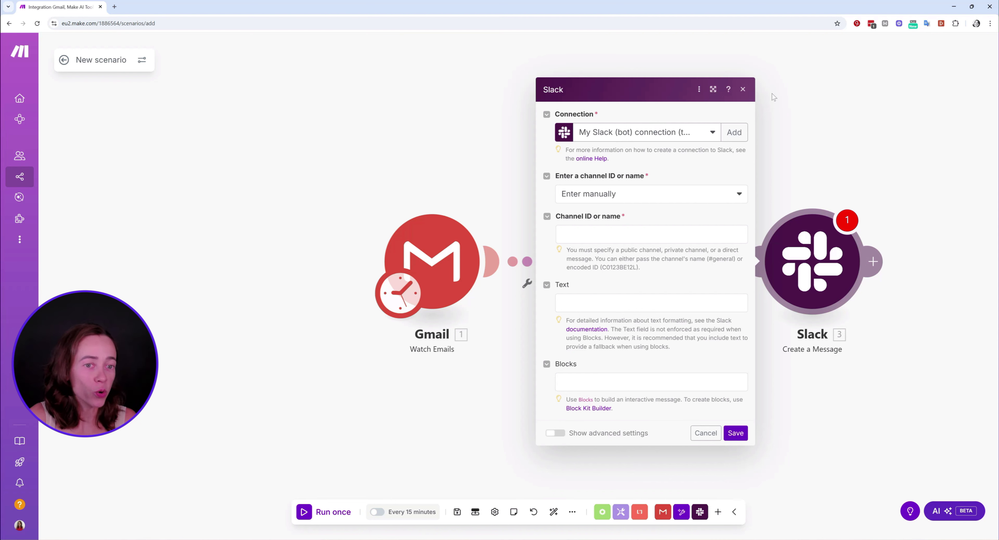
left_click(745, 89)
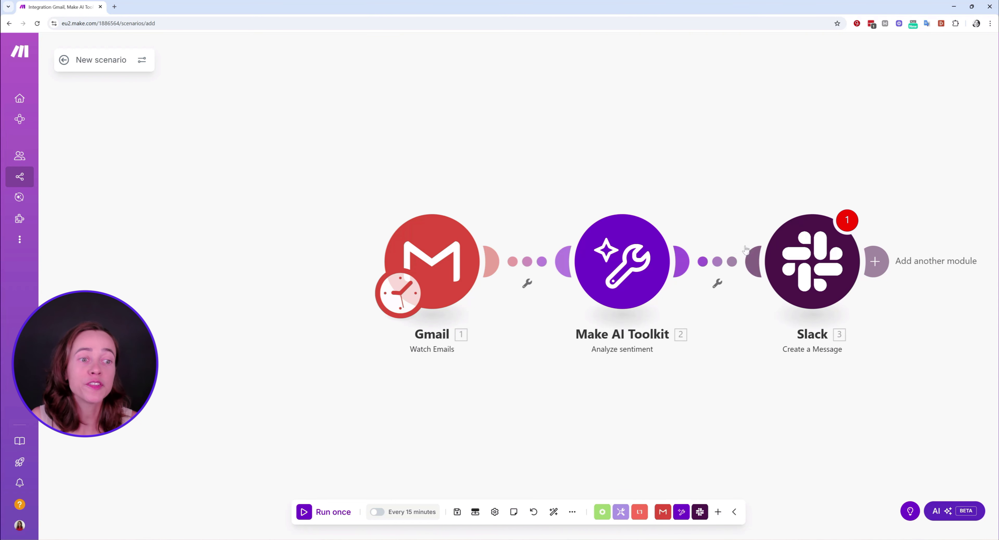
- Set up a filter between the sentiment and Slack modules that requires Sentiment to be text-equal to "negative", and save it
right_click(719, 263)
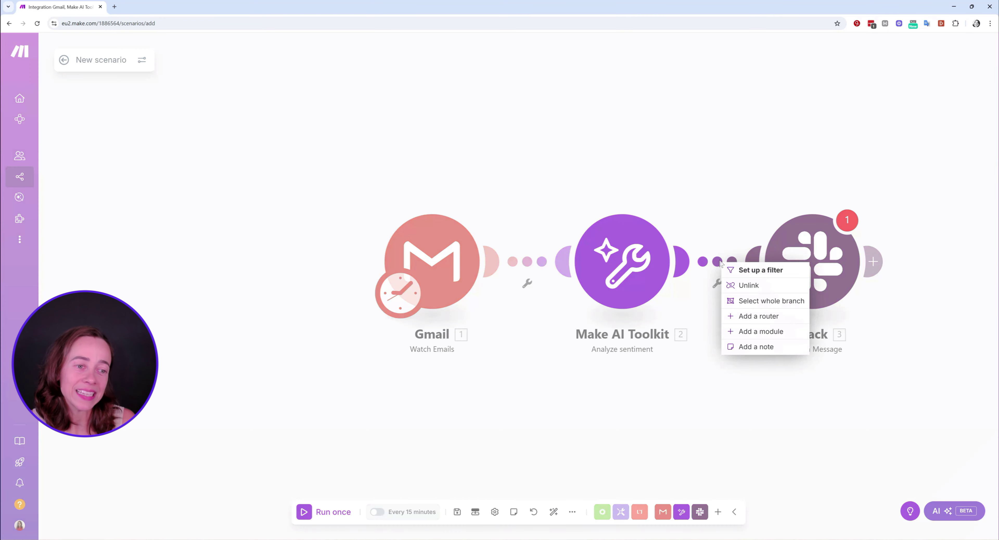
left_click(769, 272)
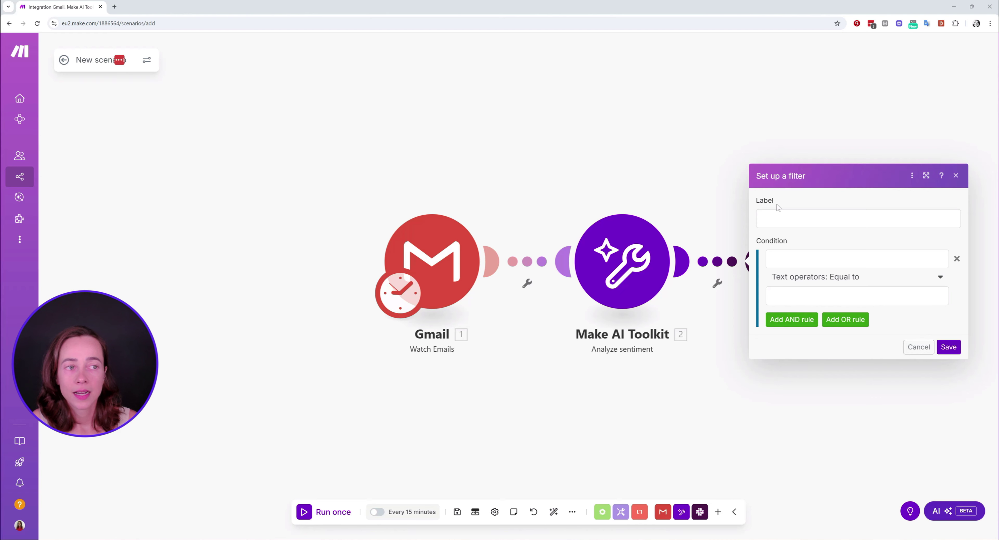
left_click(799, 255)
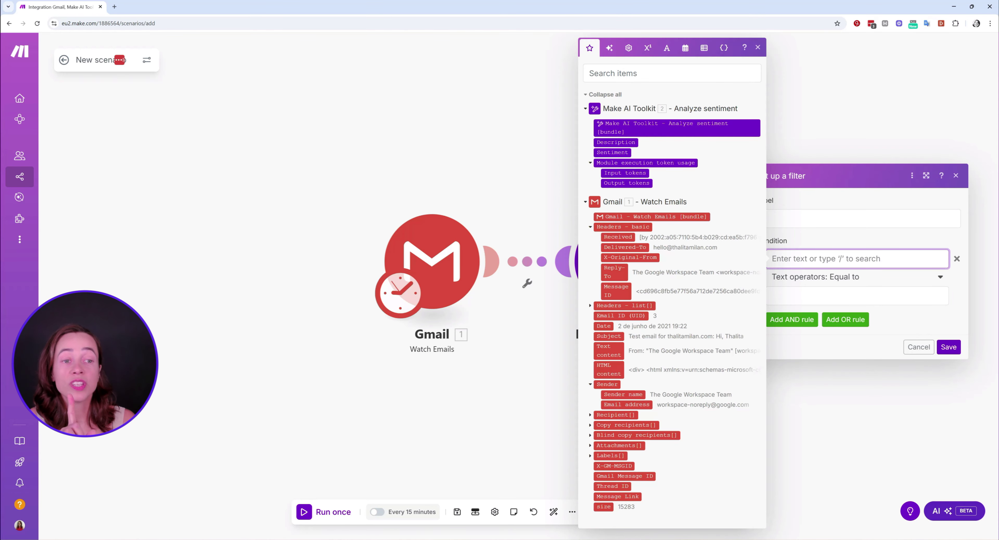
left_click(616, 152)
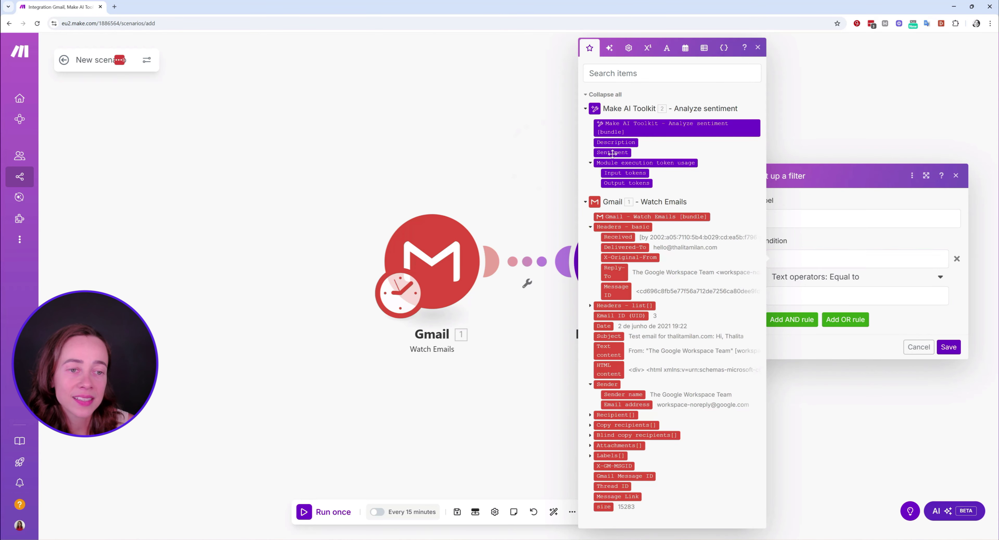
left_click(814, 295)
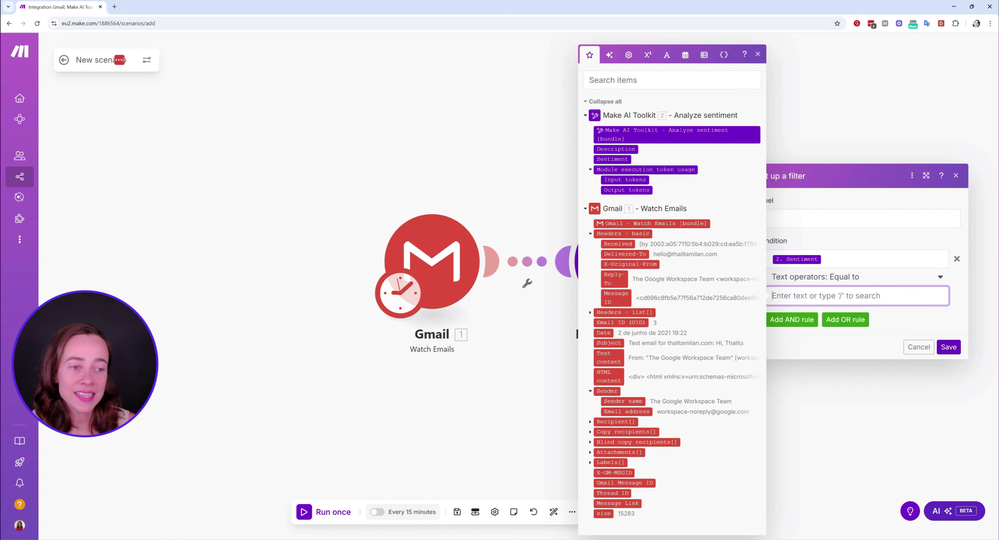
type("negative")
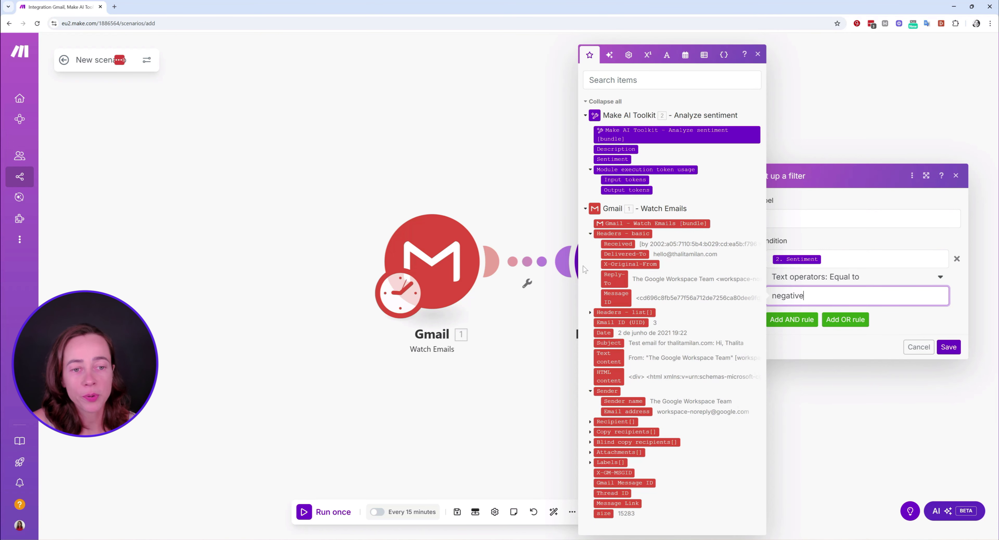
left_click(949, 347)
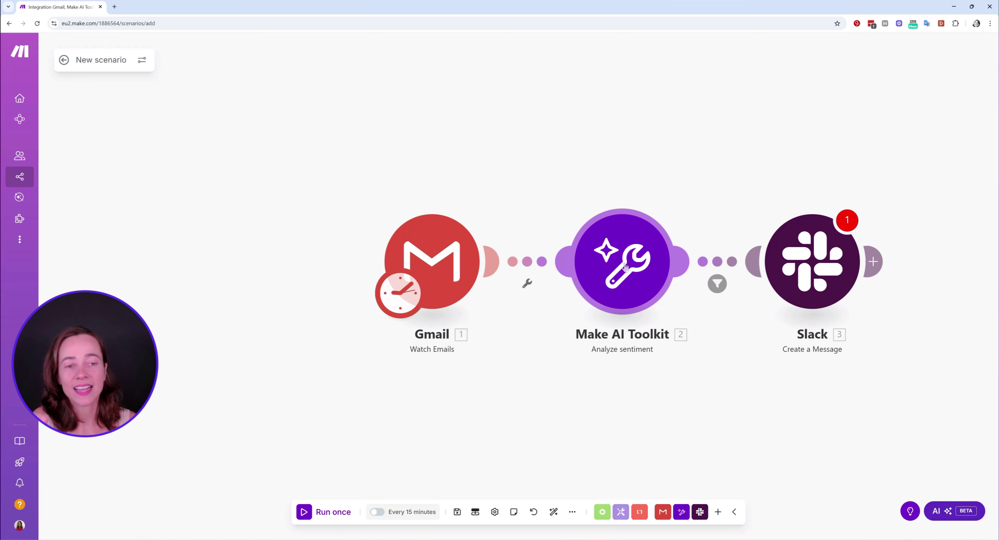
- Review the Slack message settings, the filter condition and the sentiment analysis module's settings
left_click(818, 261)
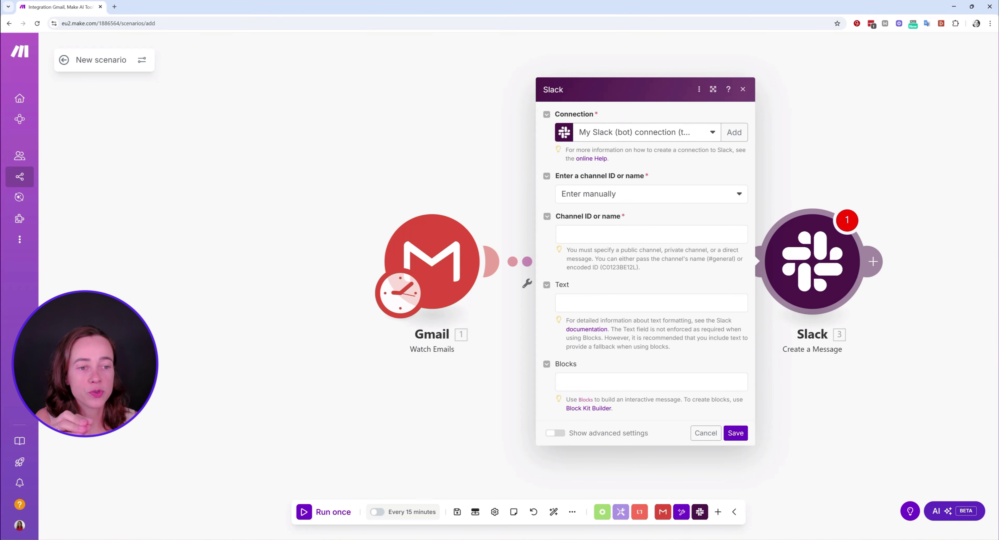
key("Escape")
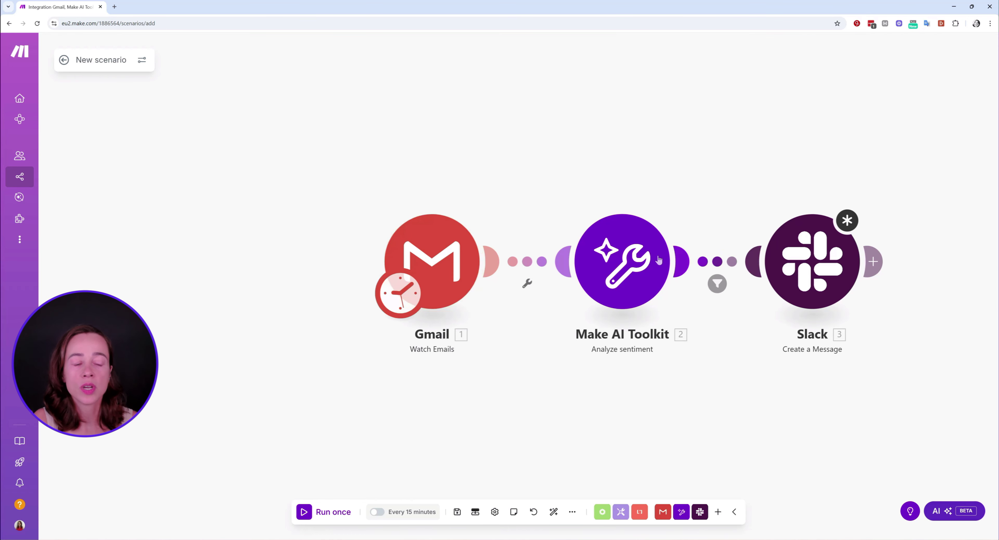
left_click(717, 283)
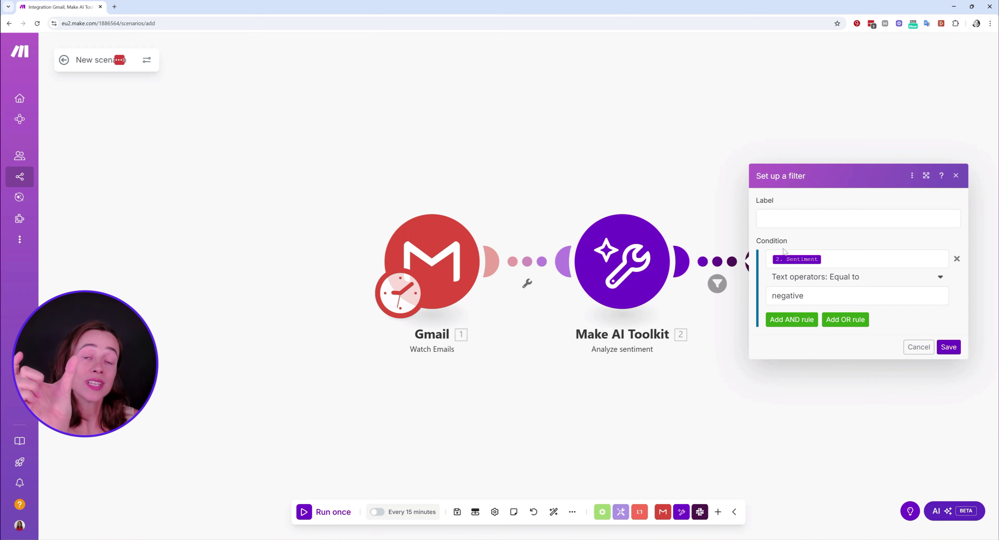
left_click(633, 250)
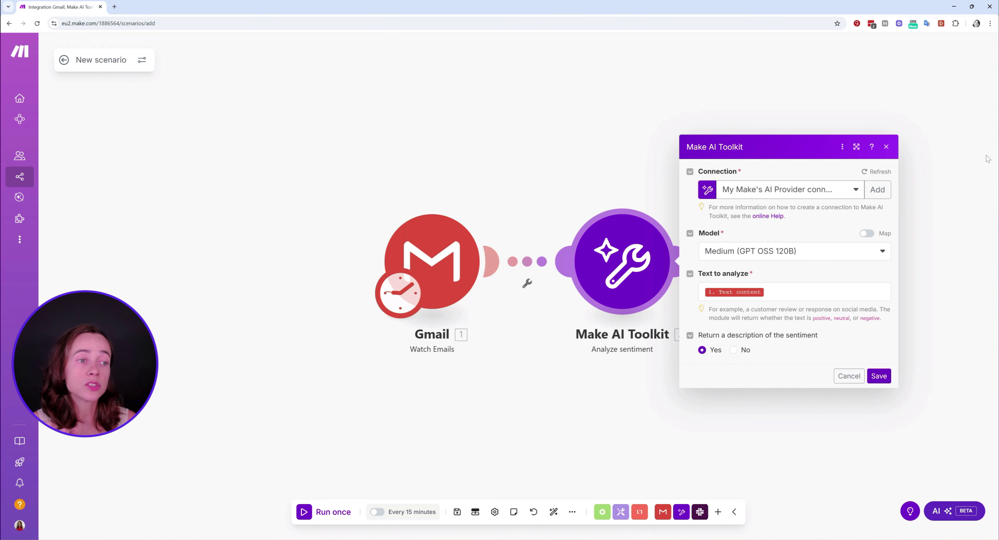
left_click(887, 147)
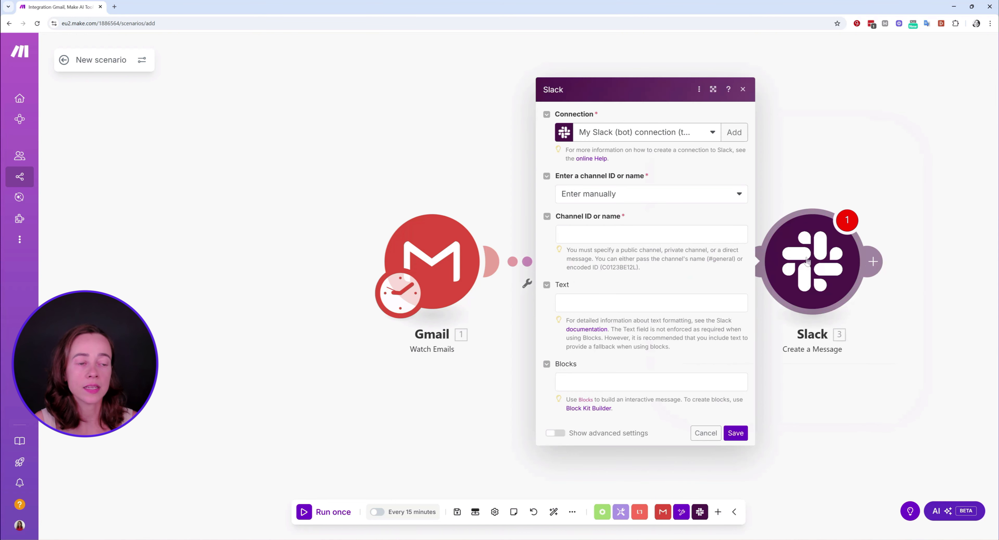
left_click(900, 268)
- Examine the filter condition's mappable items and available comparison operators, then save the filter with Equal to
left_click(719, 284)
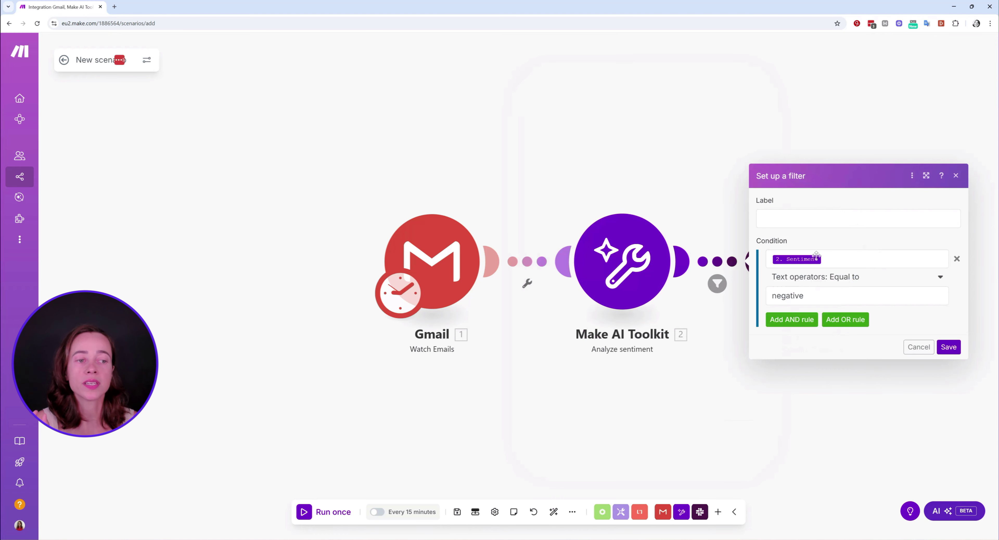
left_click(885, 259)
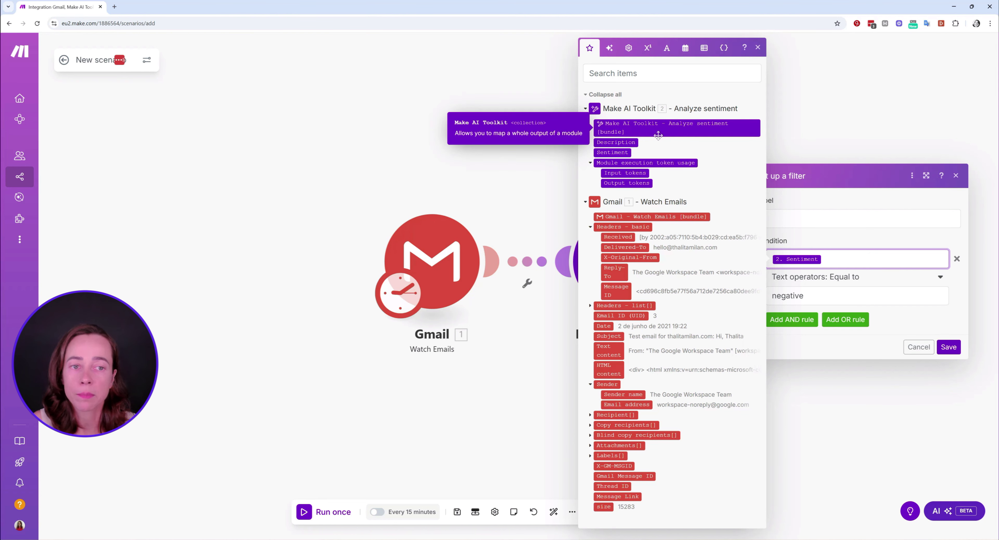
left_click(758, 47)
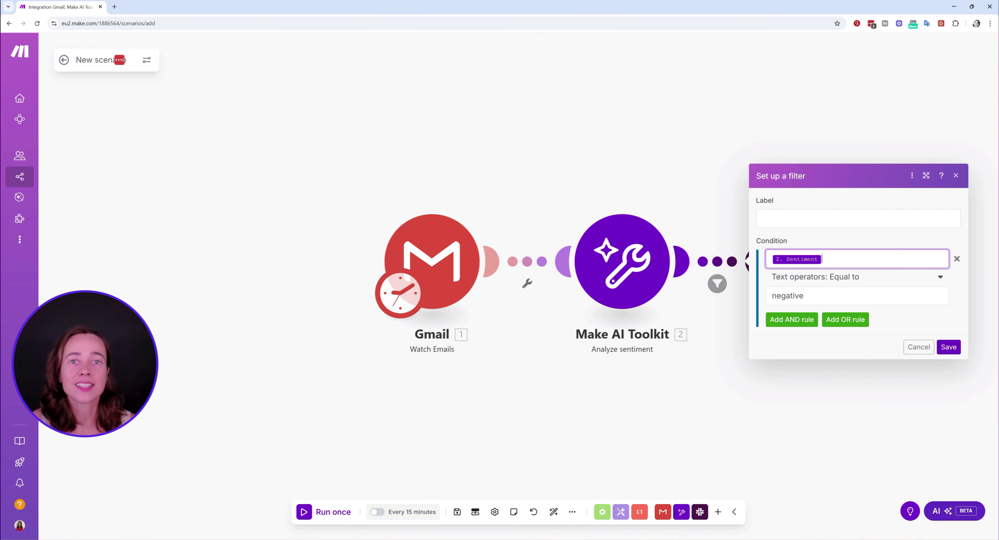
left_click(864, 280)
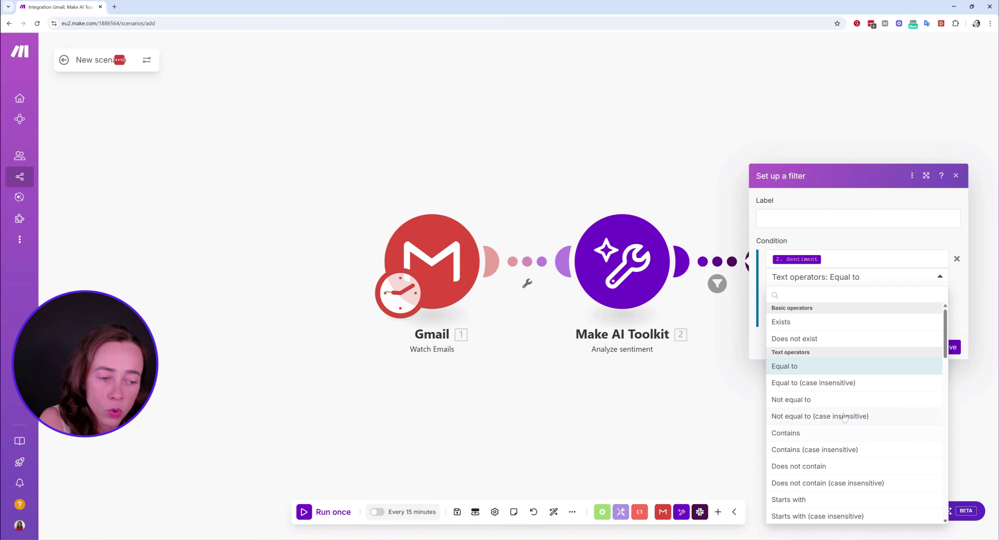
scroll(842, 419, "down", 7)
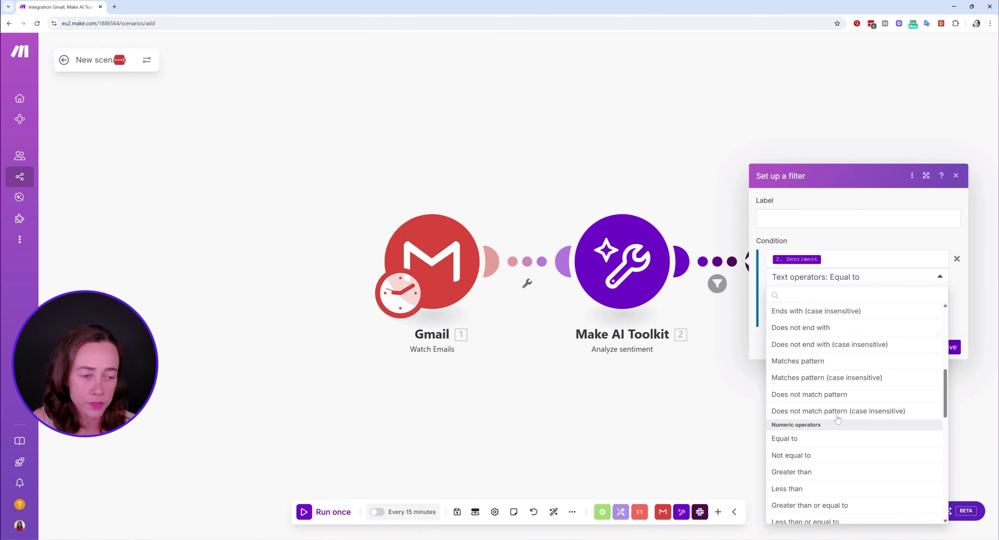
left_click(858, 277)
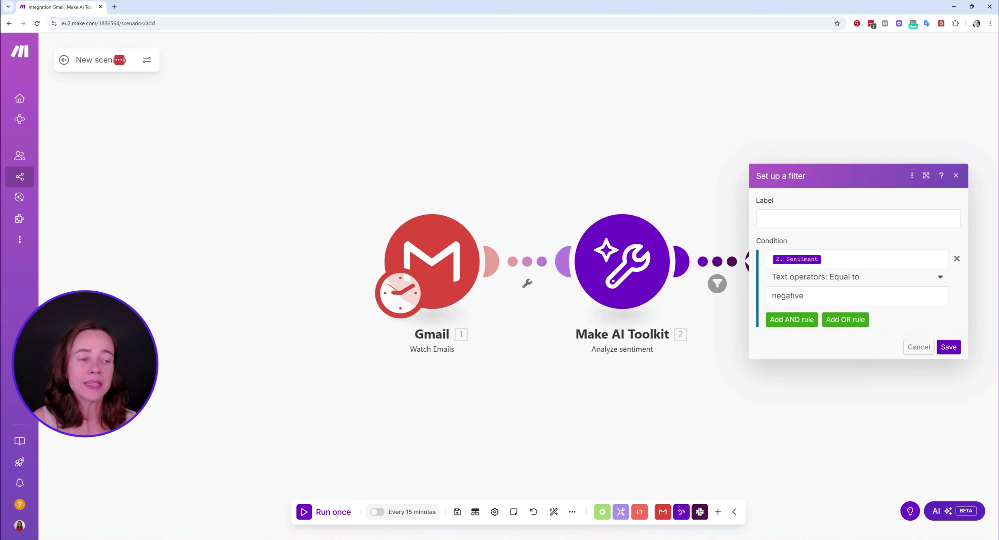
left_click(947, 348)
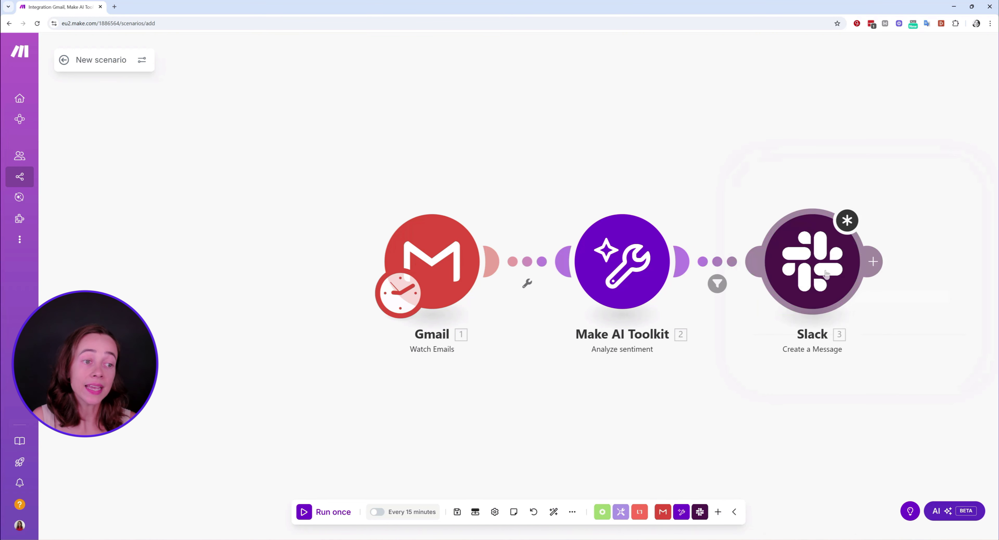
- Set the Slack module to select its channel from the list and choose the public channel youtube_comments
left_click(817, 259)
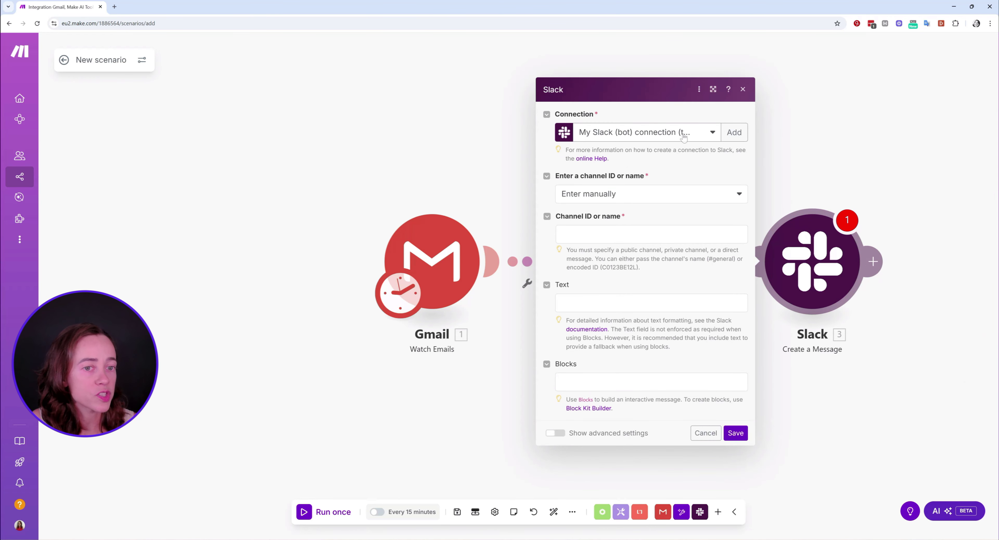
left_click(667, 200)
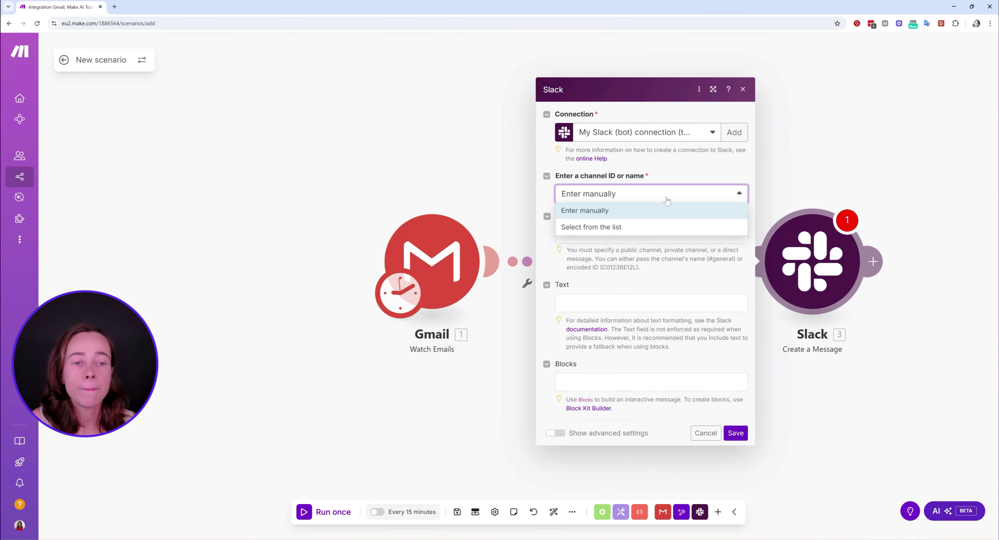
left_click(626, 228)
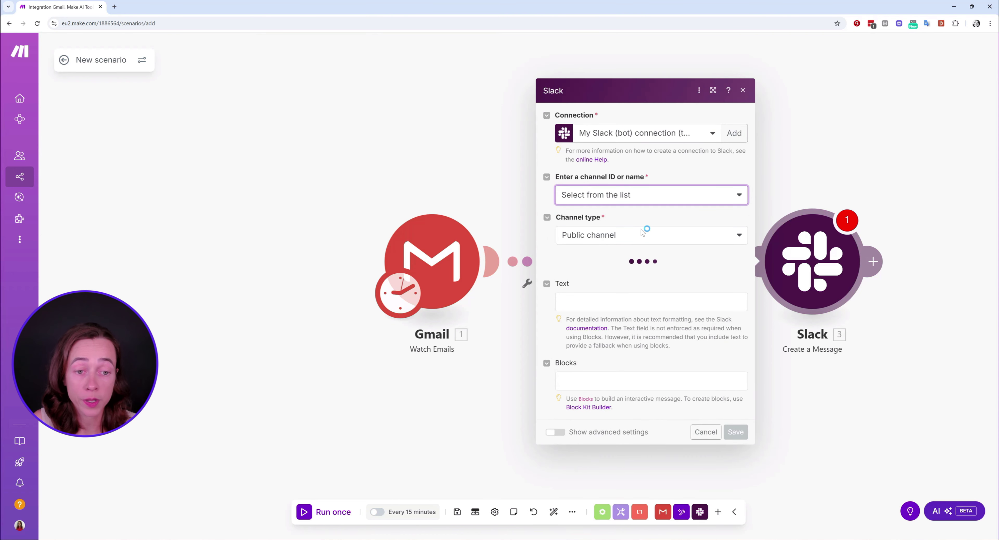
mouse_move(12, 241)
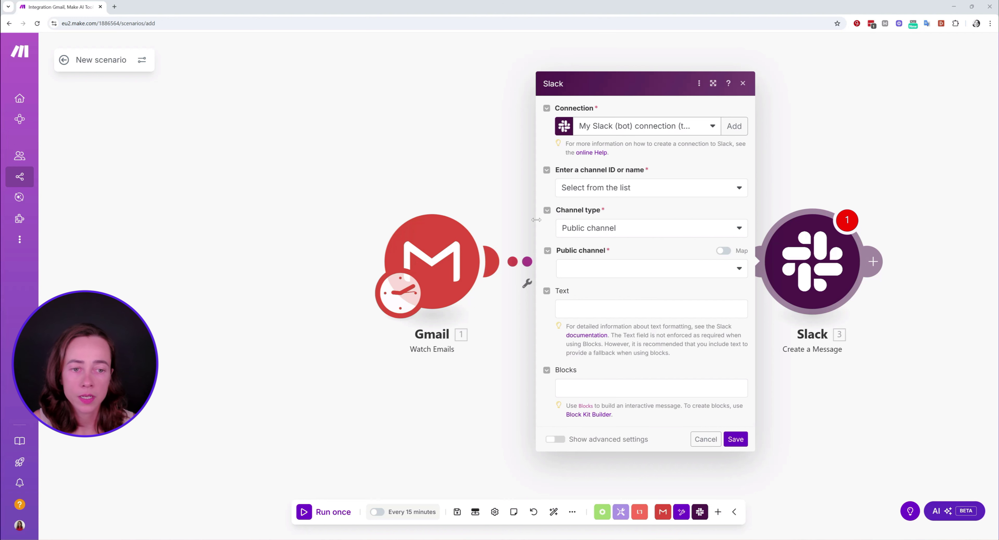
left_click(617, 272)
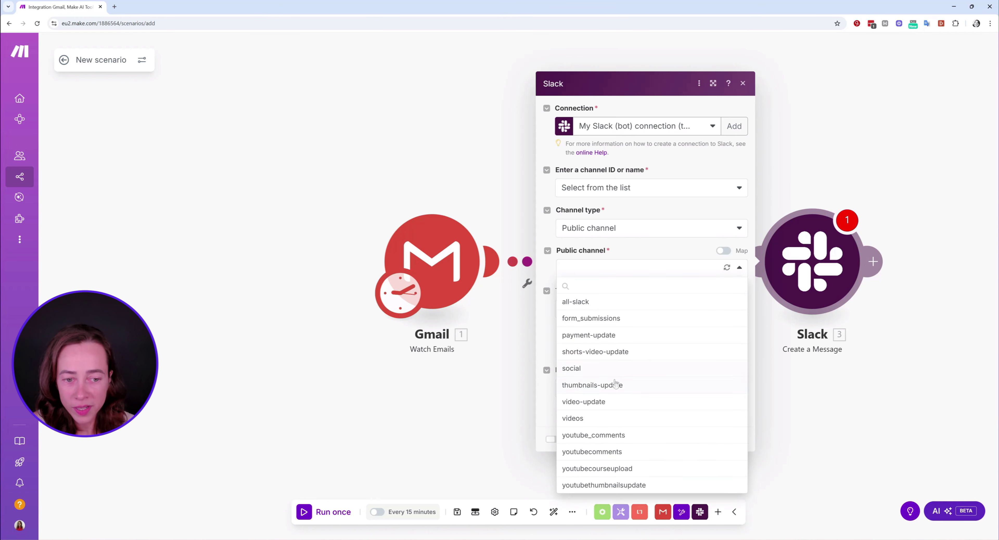
left_click(593, 435)
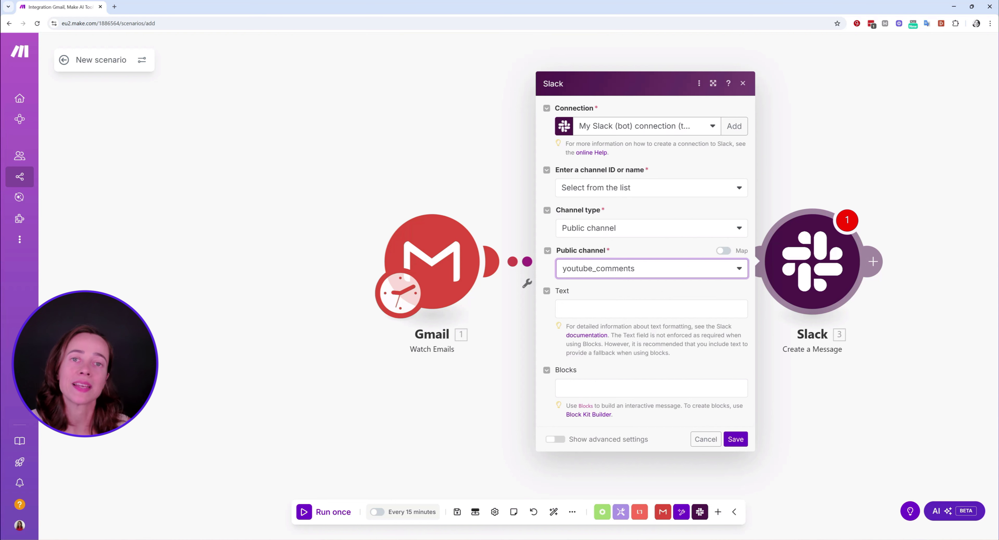
- Build the Slack message text from the Sentiment and Description items, with a hyphen after each
left_click(644, 309)
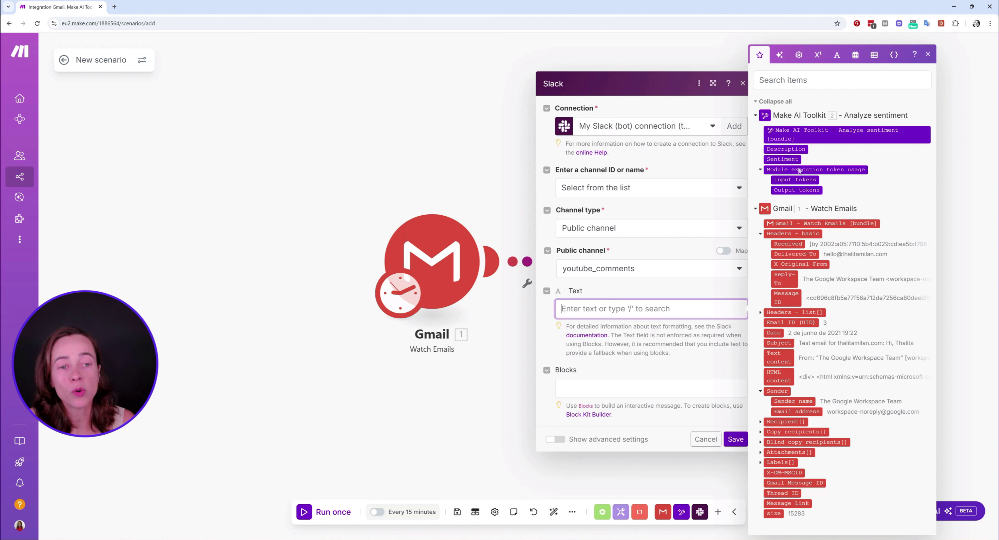
left_click(780, 159)
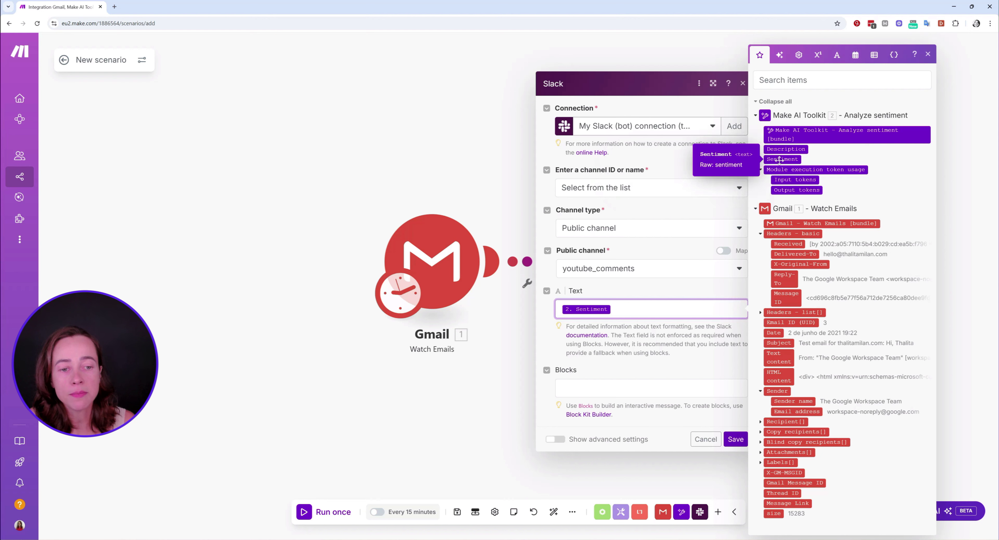
type("-")
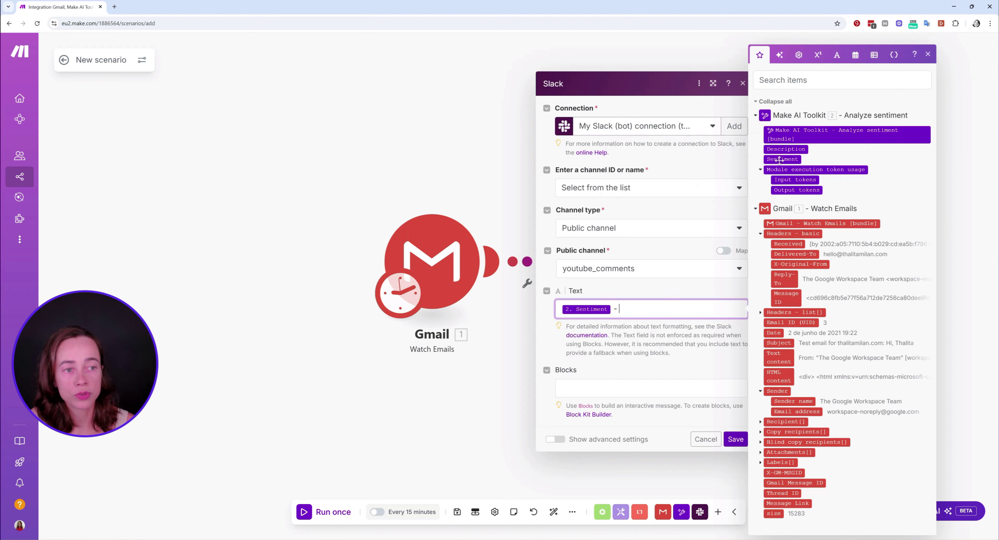
left_click(786, 149)
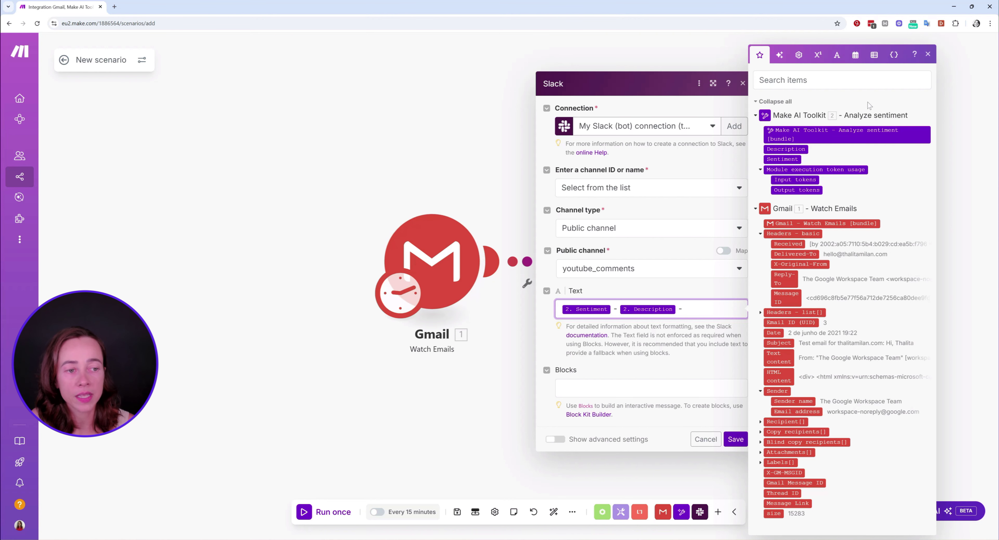
left_click(691, 79)
left_click(736, 305)
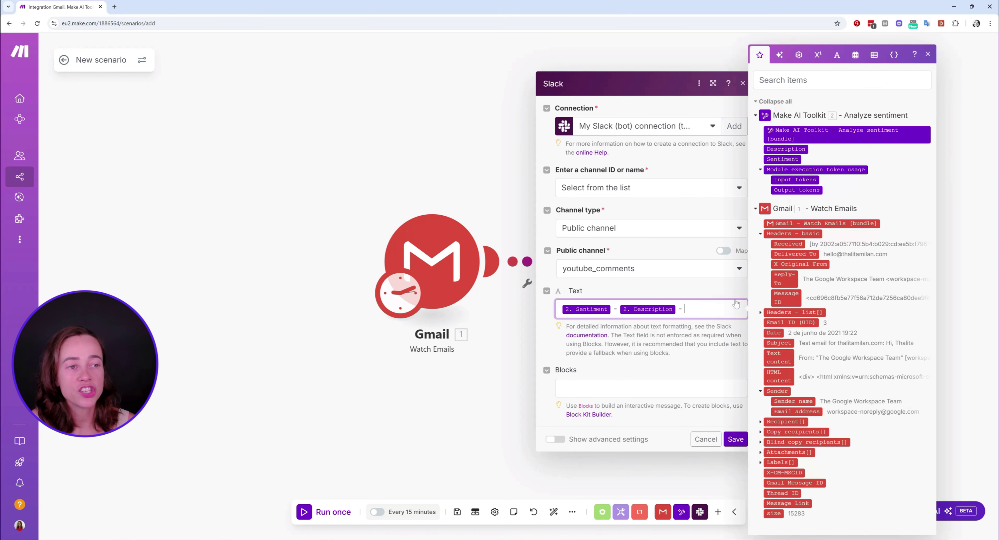
- Search the mappable items for "sen", append Gmail's Sender name to the Slack message text, and save the module
type("sen")
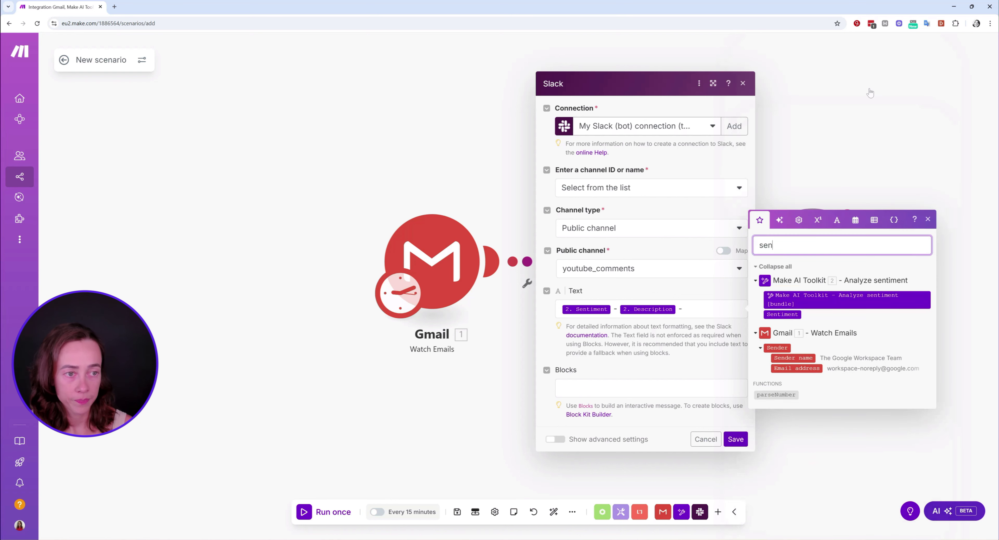
left_click(793, 357)
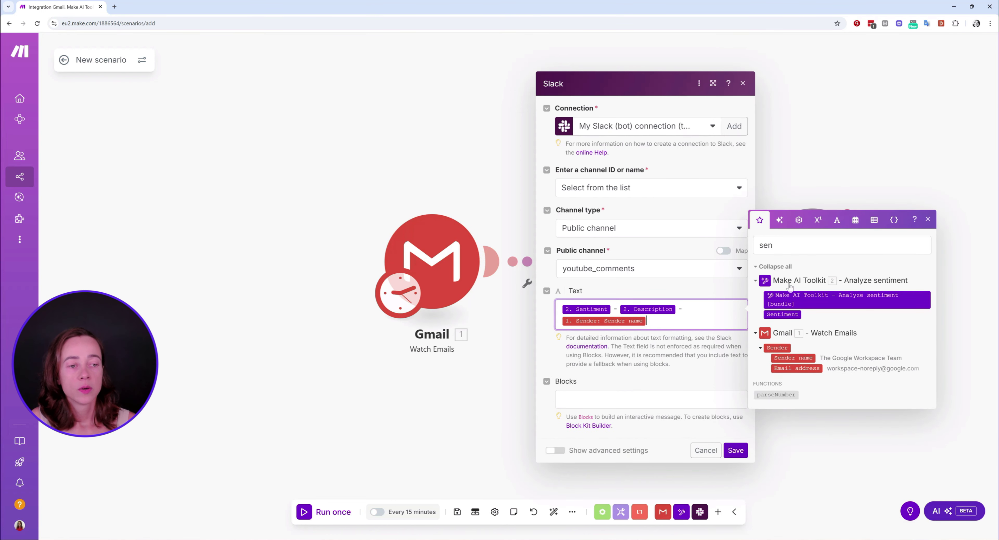
left_click(928, 219)
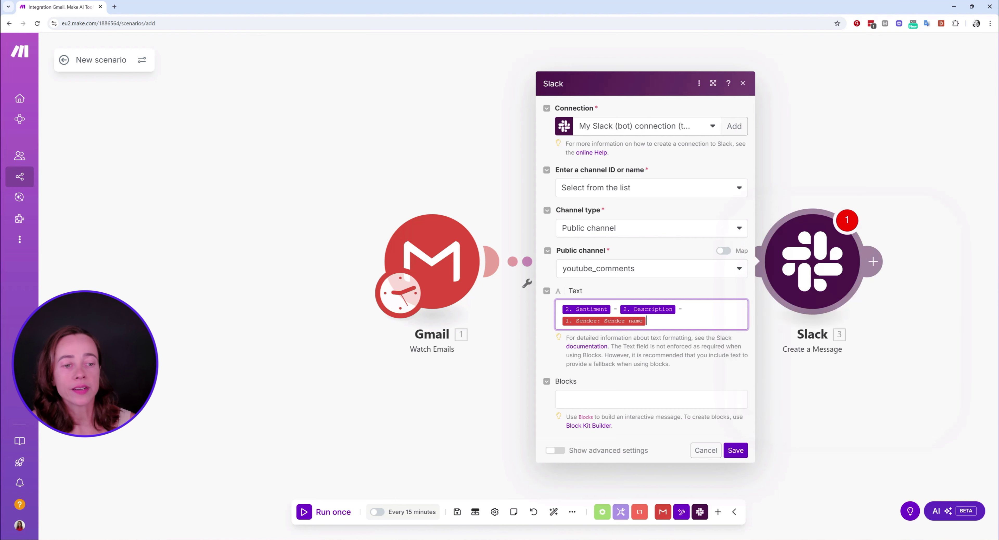
left_click(701, 313)
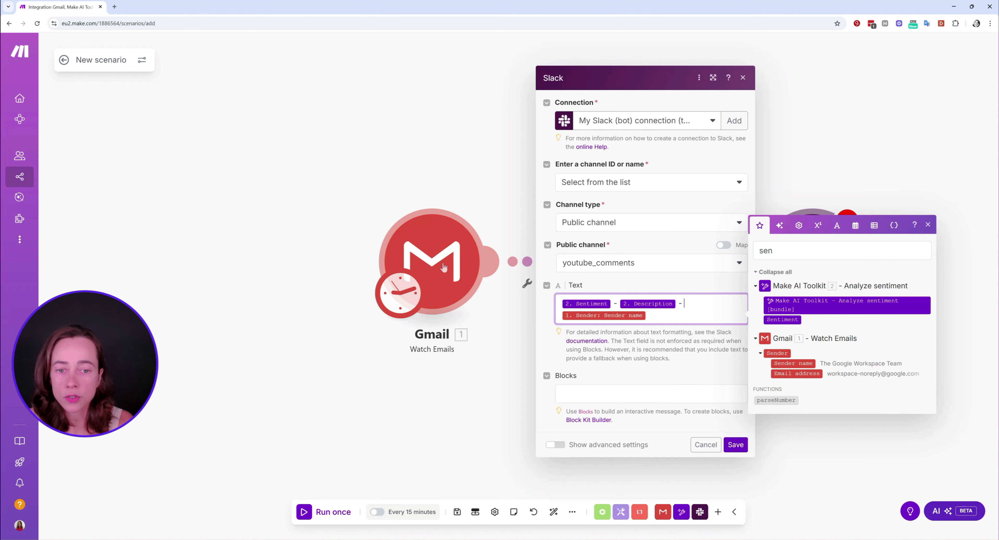
left_click(736, 445)
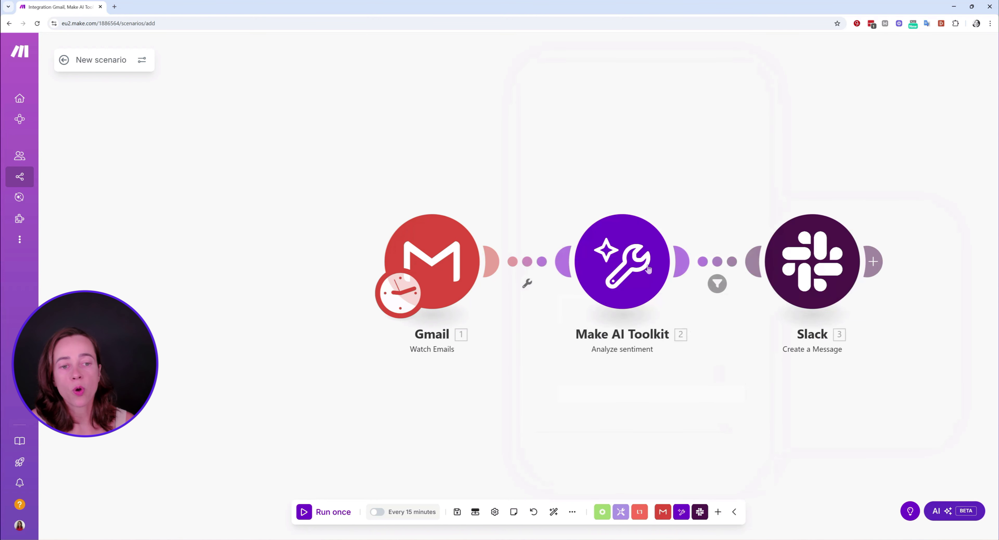
- Review the sentiment analysis settings and the Slack message settings, then save the Slack module
left_click(649, 268)
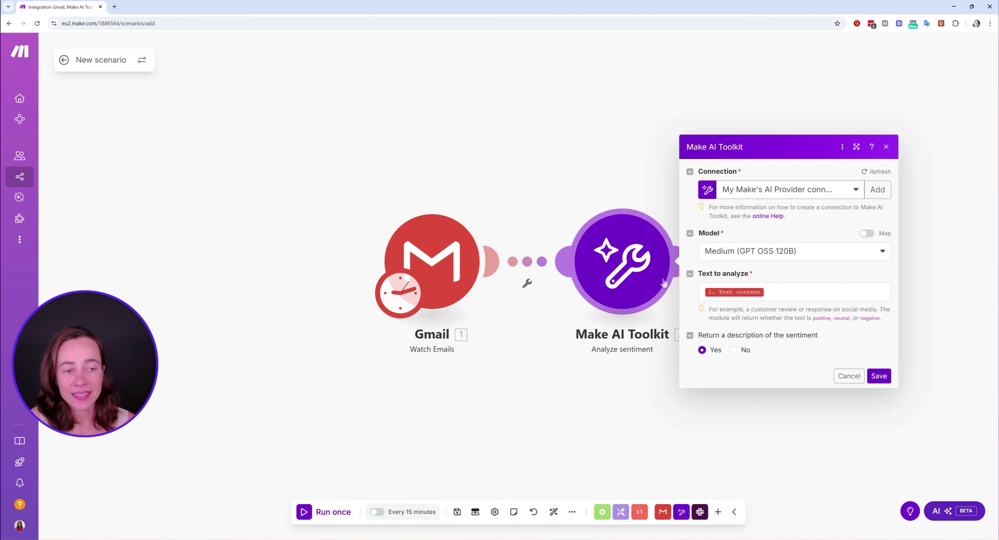
left_click(886, 147)
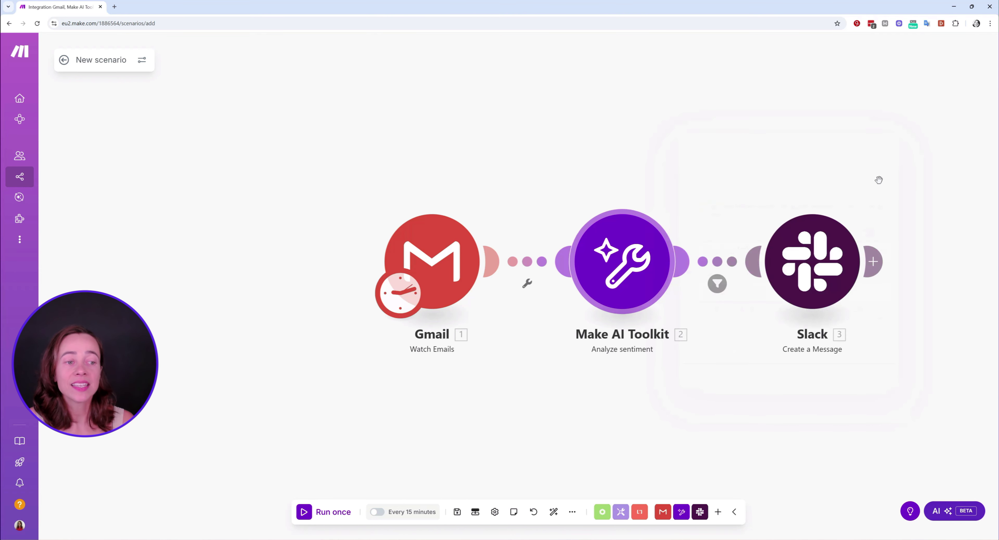
left_click(869, 258)
key("Escape")
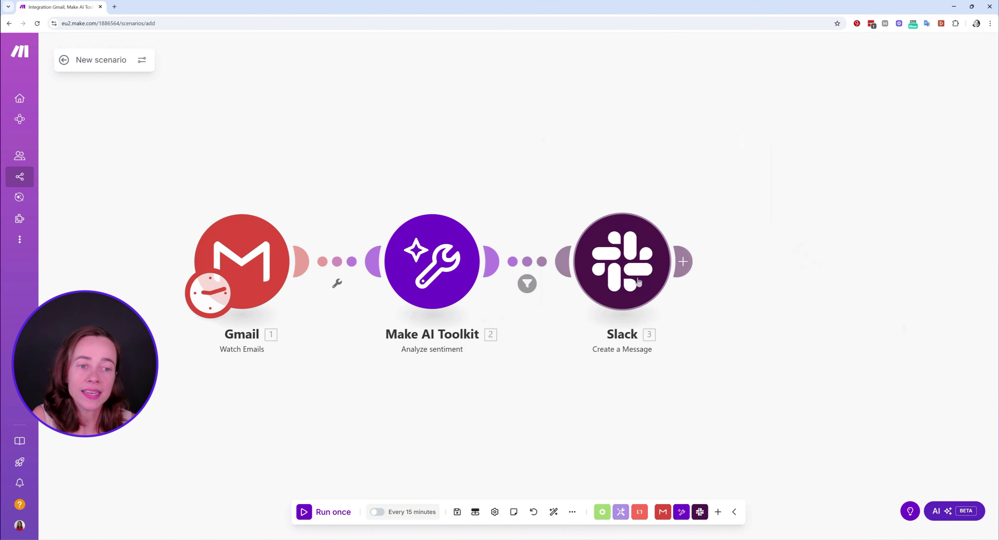
left_click(652, 268)
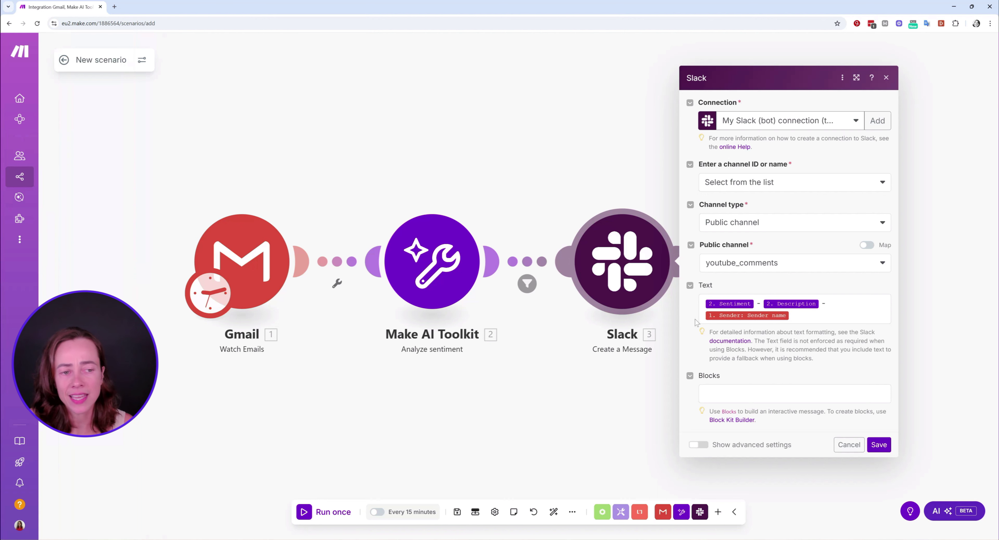
left_click(879, 445)
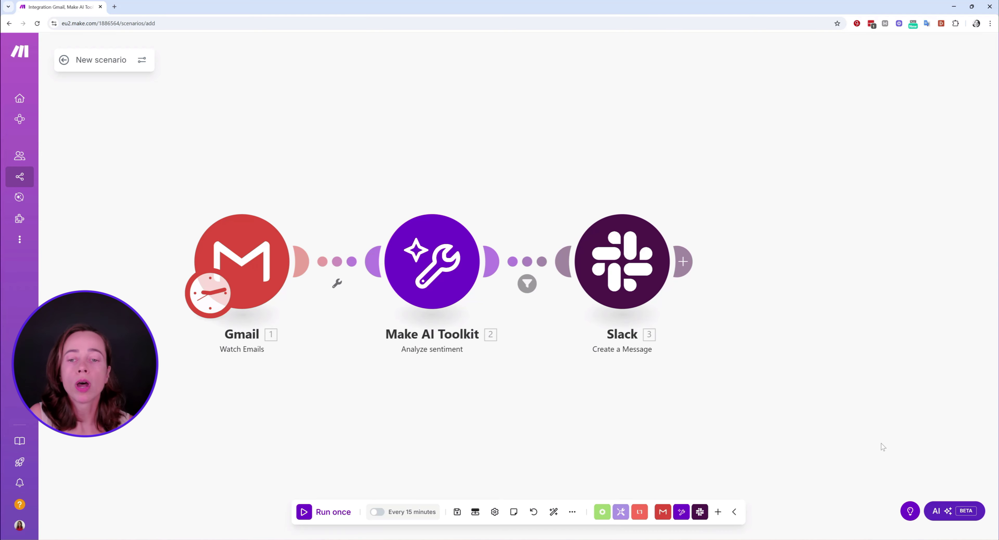
- Run only the Gmail Watch Emails module and dismiss its execution summary
right_click(268, 268)
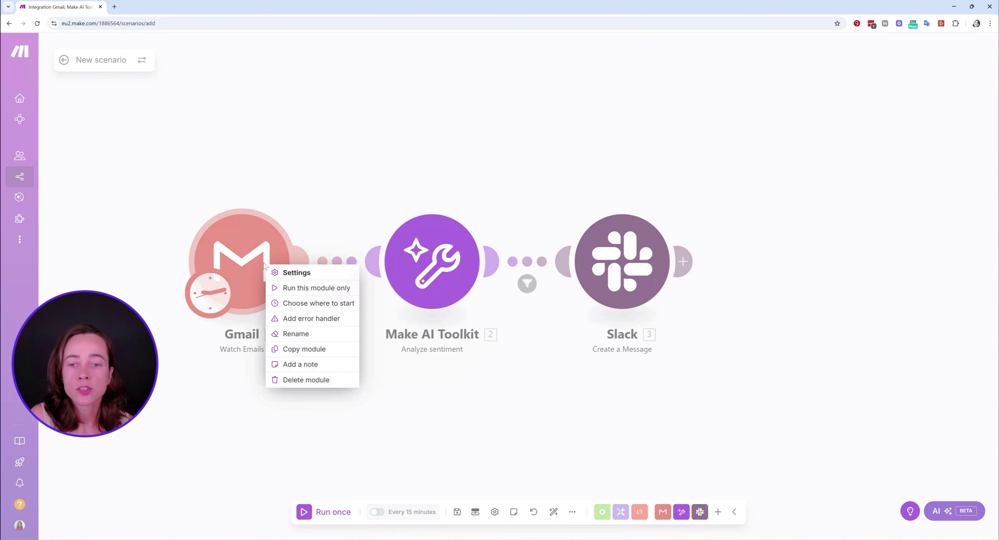
left_click(293, 288)
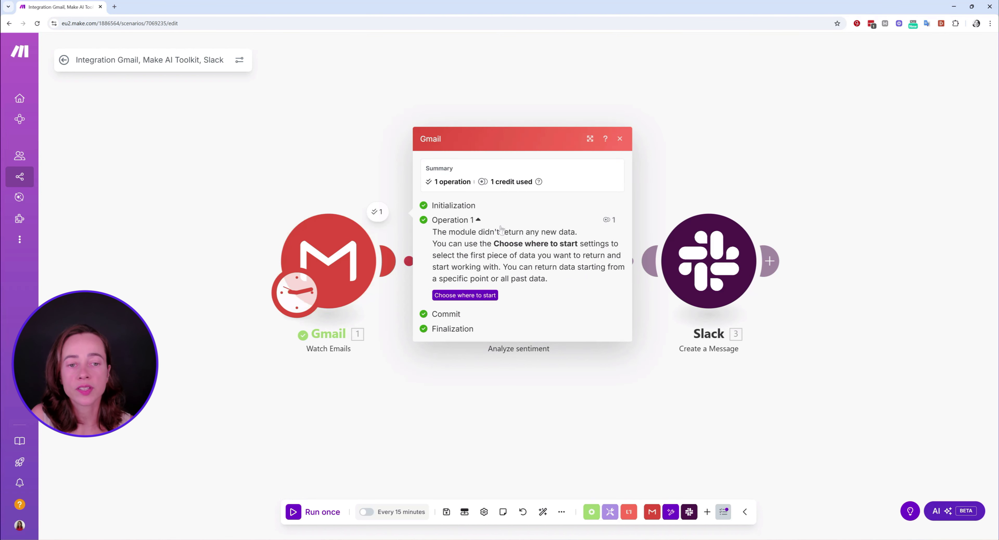
left_click(619, 138)
right_click(530, 254)
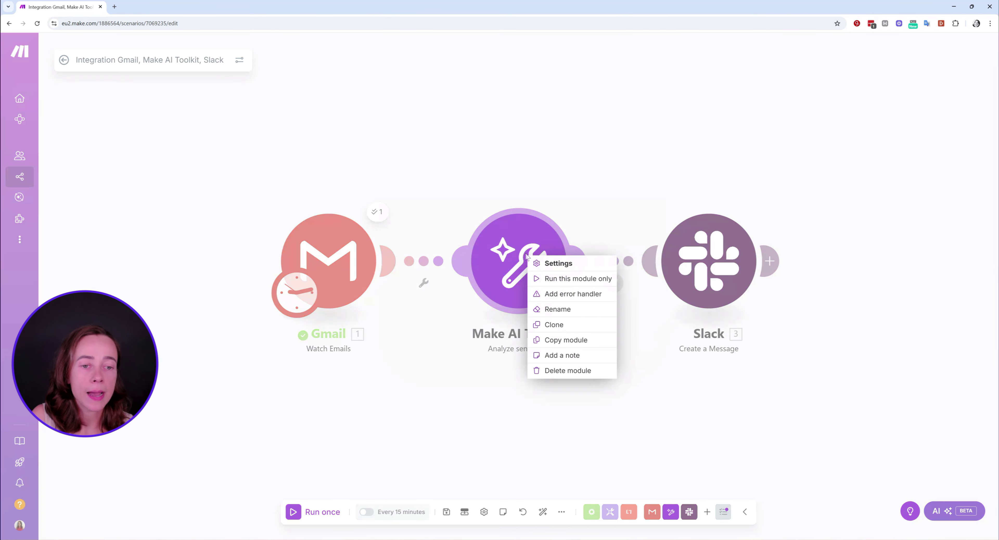
left_click(573, 280)
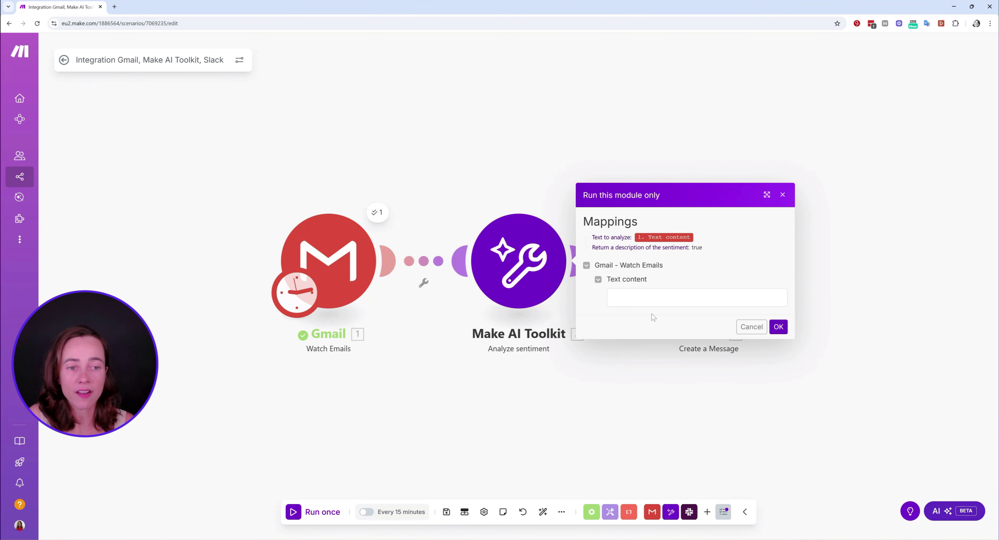
left_click(698, 297)
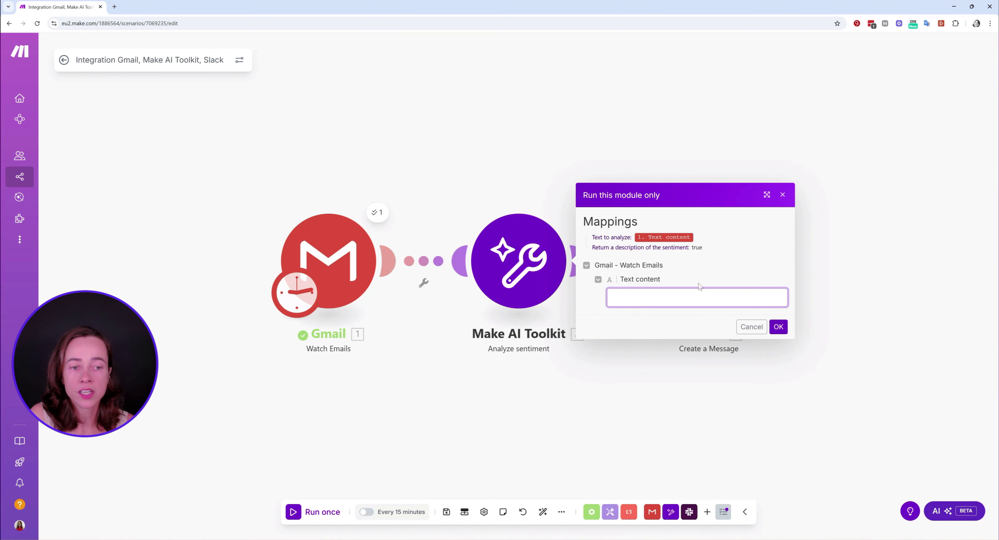
left_click(782, 195)
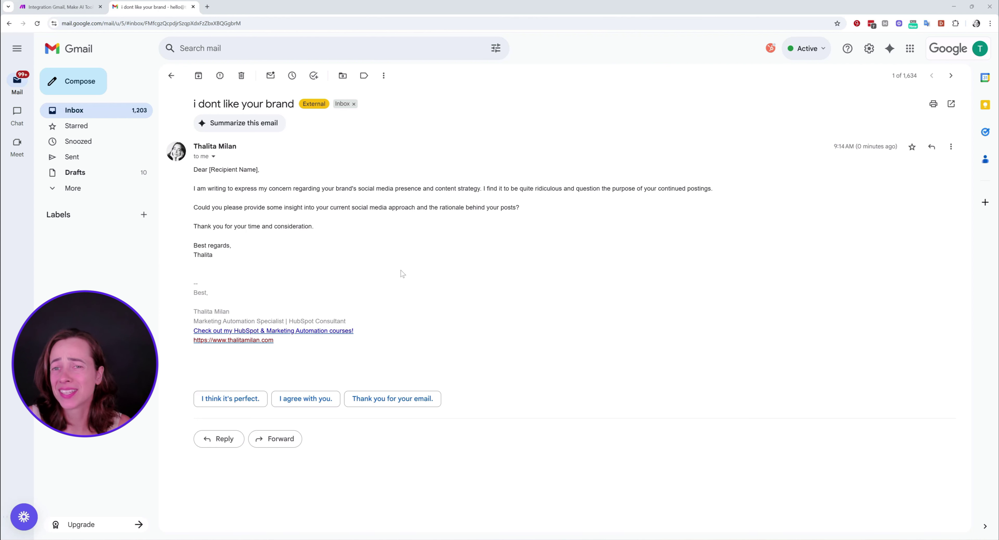
- Check the test email "i dont like your brand" in Gmail, then run the whole scenario once in Make
left_click(78, 11)
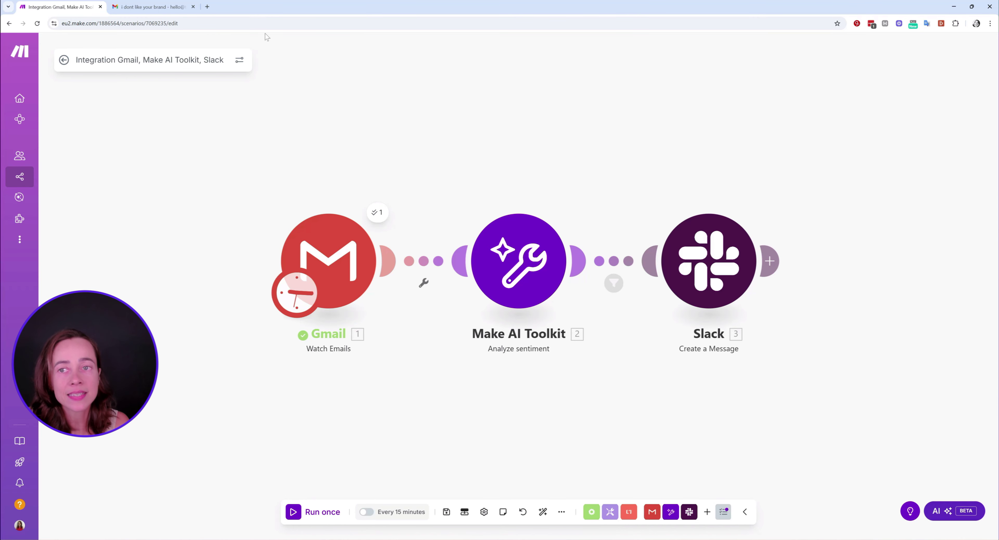
left_click(161, 8)
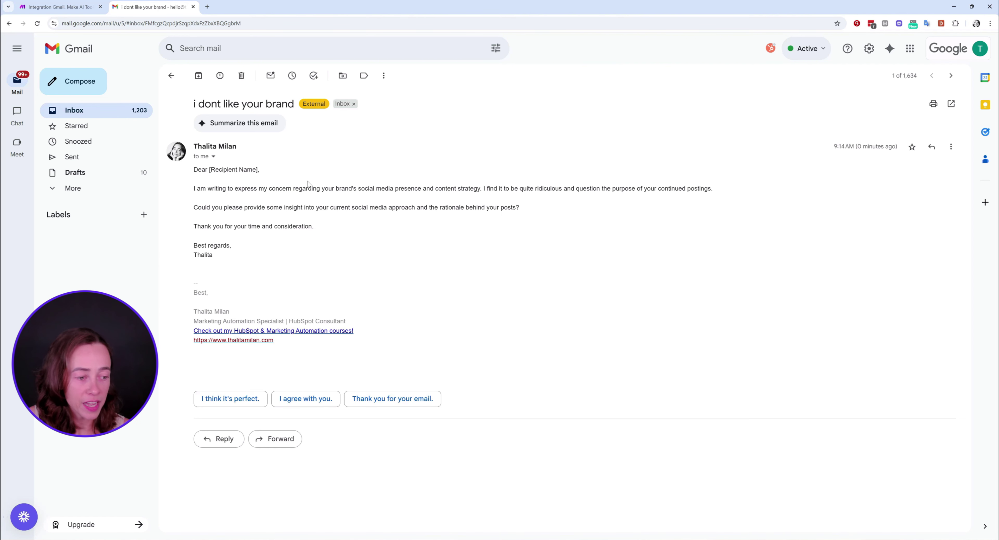
left_click(59, 7)
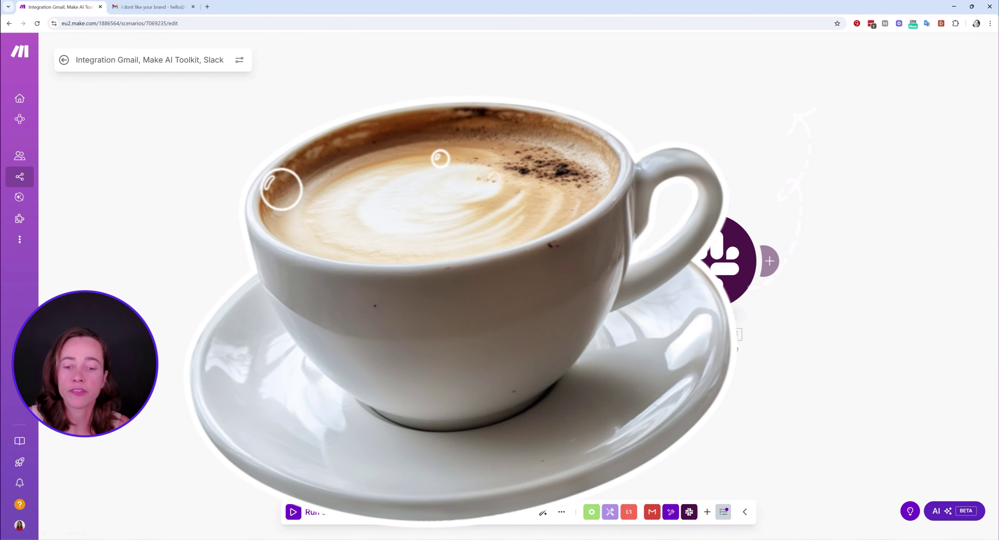
left_click(326, 513)
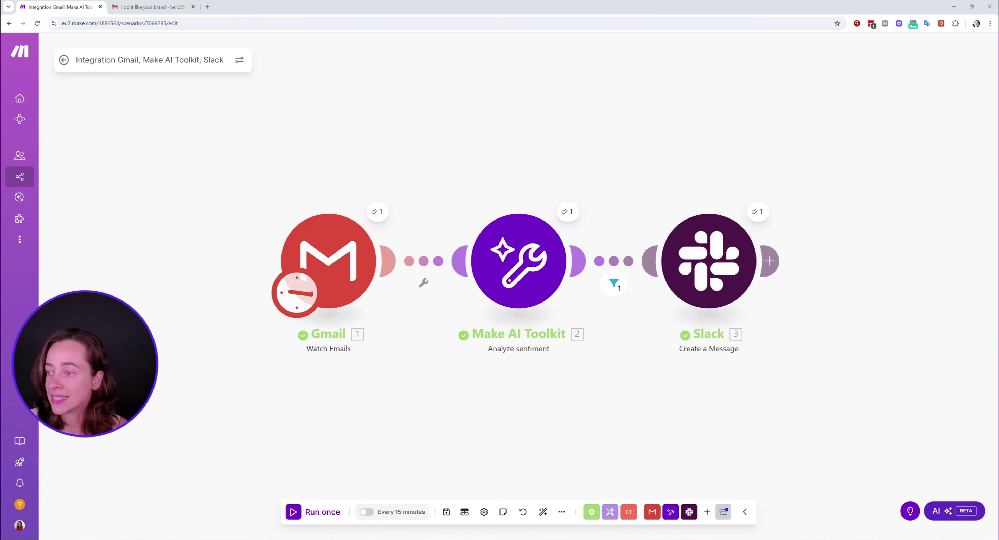
- Switch to Slack, check the newest Make message in youtube_comments including its sender name, then close the Slack window
key("alt+Tab")
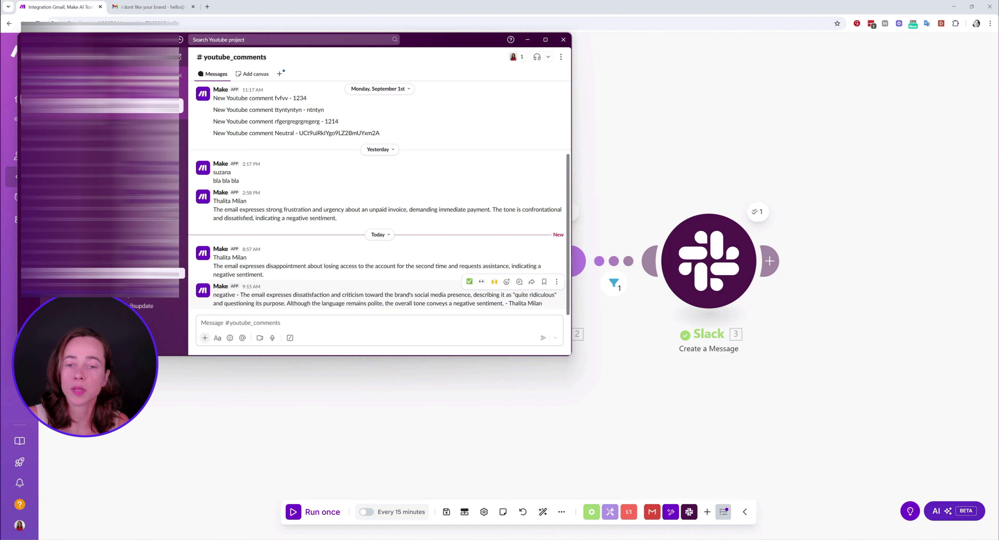
left_click_drag(542, 303, 509, 303)
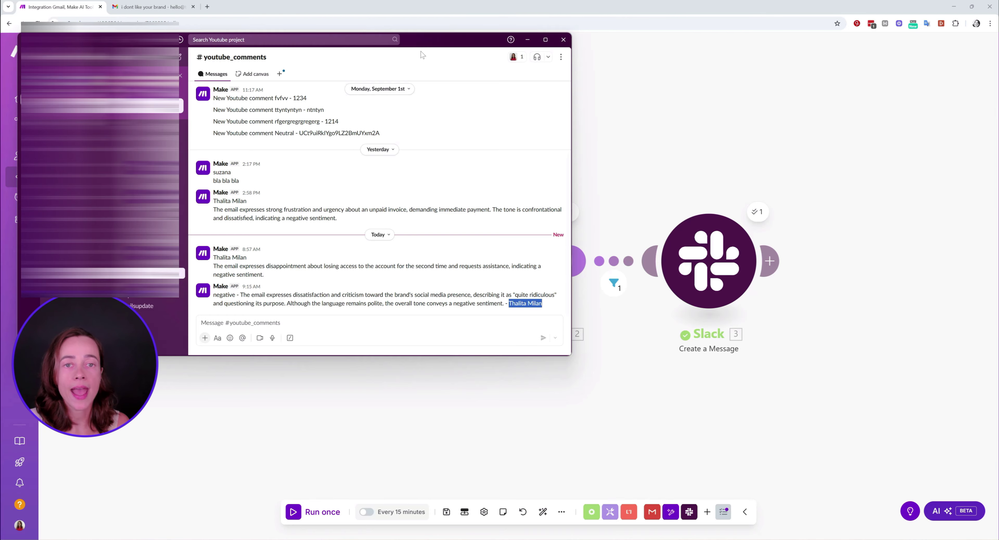
left_click_drag(423, 41, 375, 91)
left_click(516, 90)
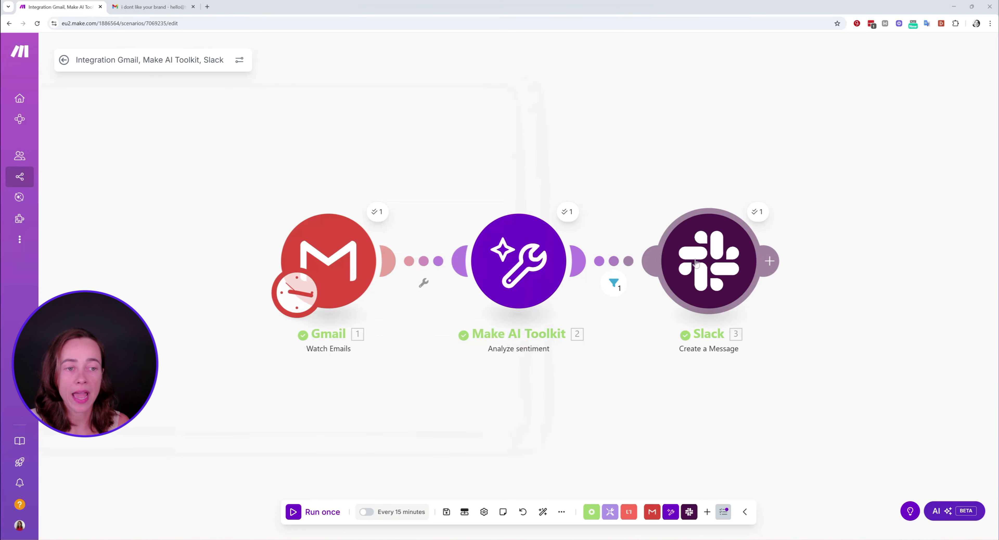
- Inspect the Slack module's message mapping and the Make AI Toolkit module's text to analyze, closing both without changes
left_click(710, 261)
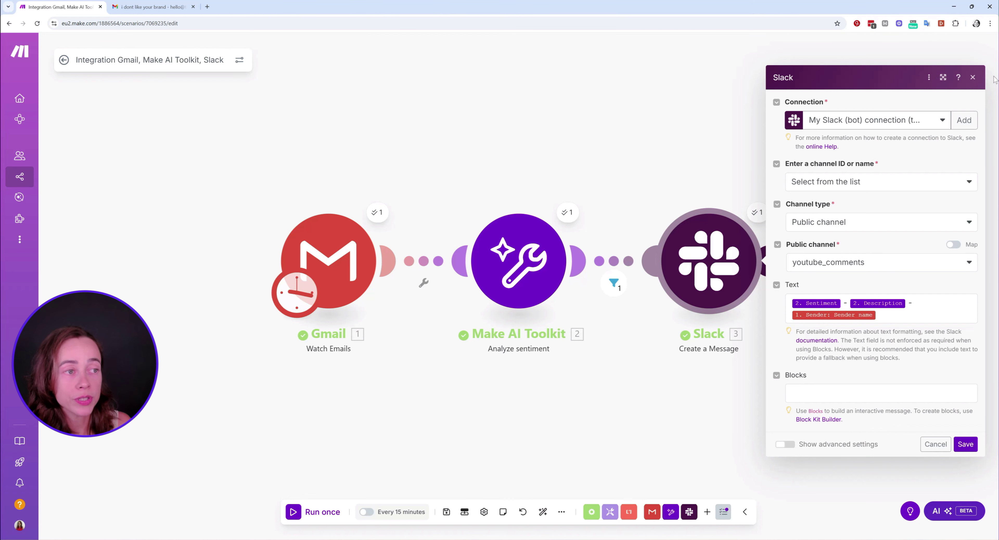
left_click(973, 78)
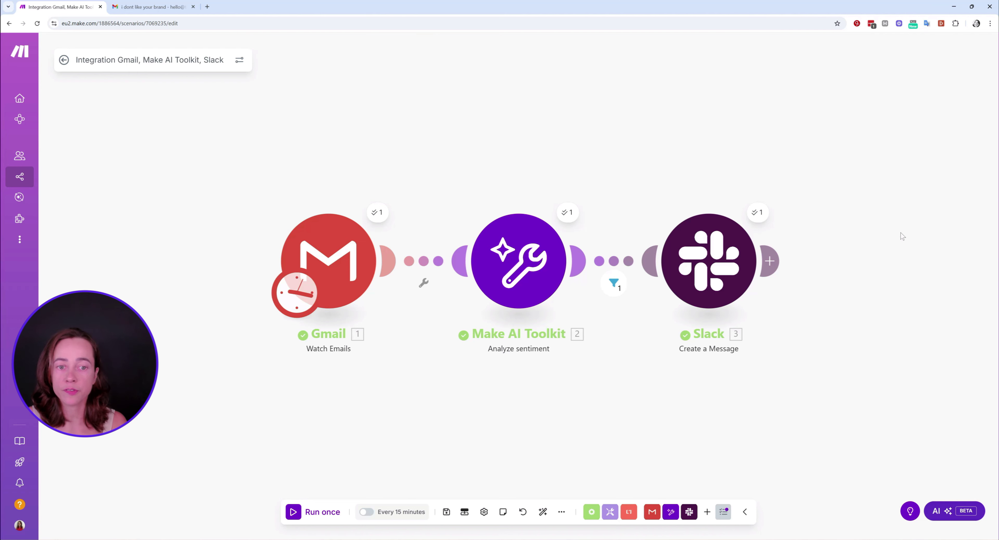
left_click(515, 268)
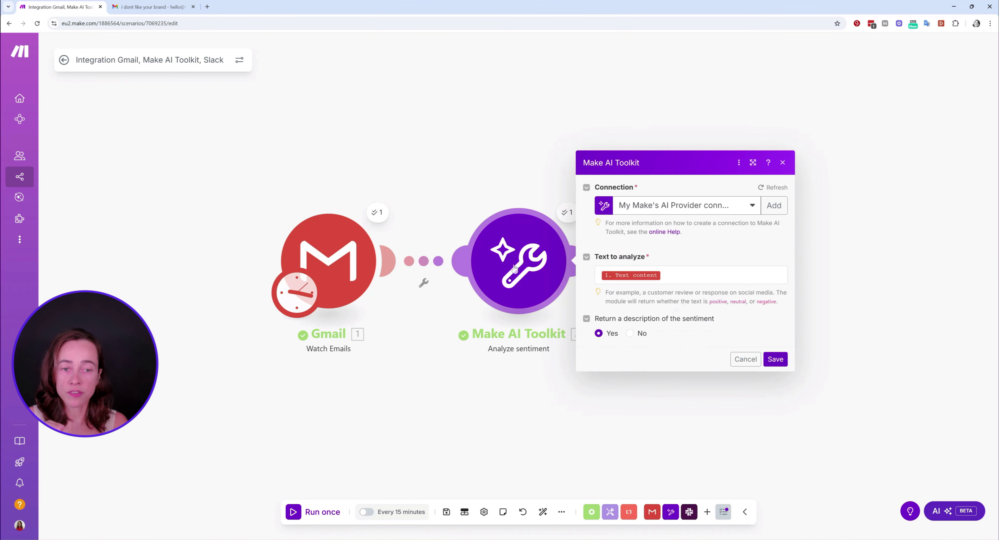
left_click(783, 162)
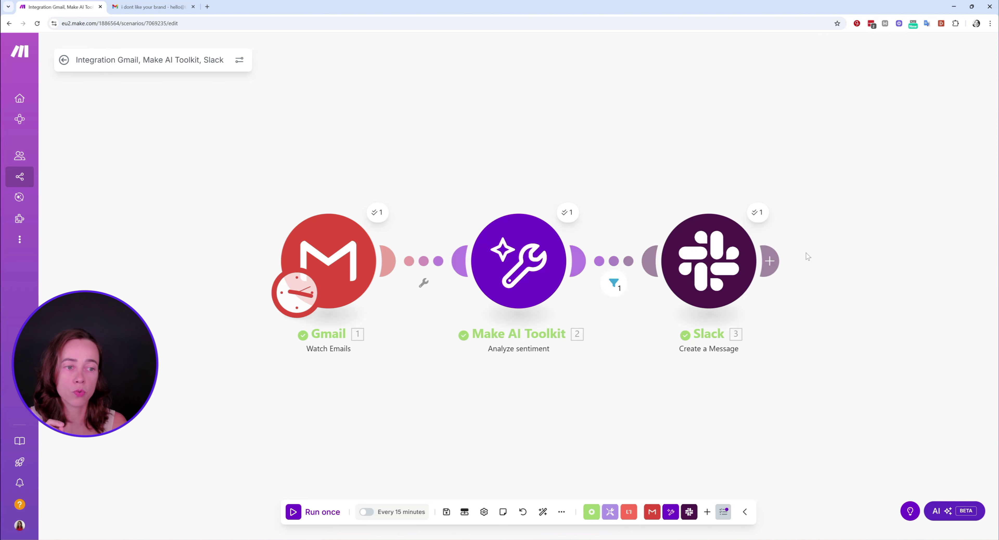
- Search for "make" as an additional module after Slack, browse the Make AI Toolkit and OpenAI modules, then discard the empty module
left_click(771, 261)
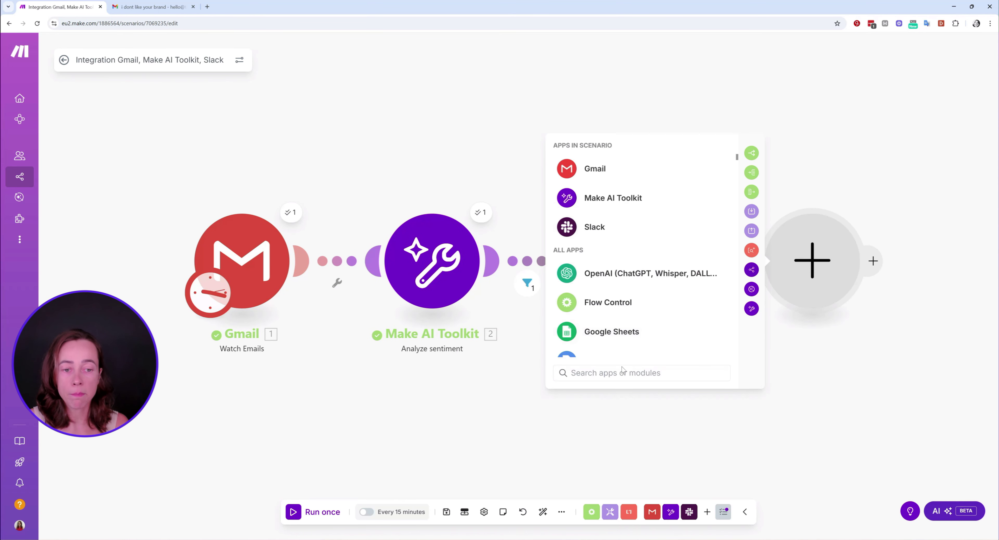
type("make")
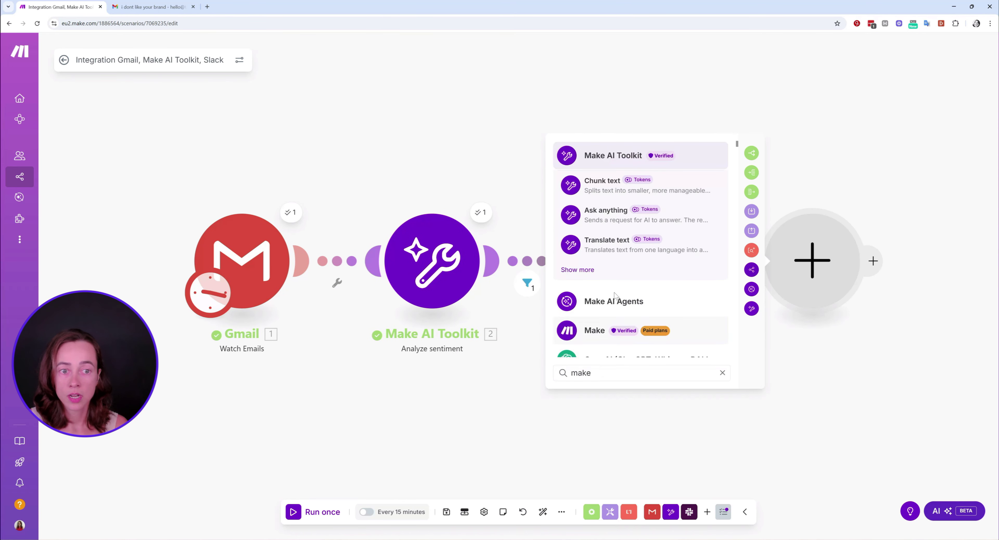
left_click(580, 270)
scroll(660, 294, "down", 3)
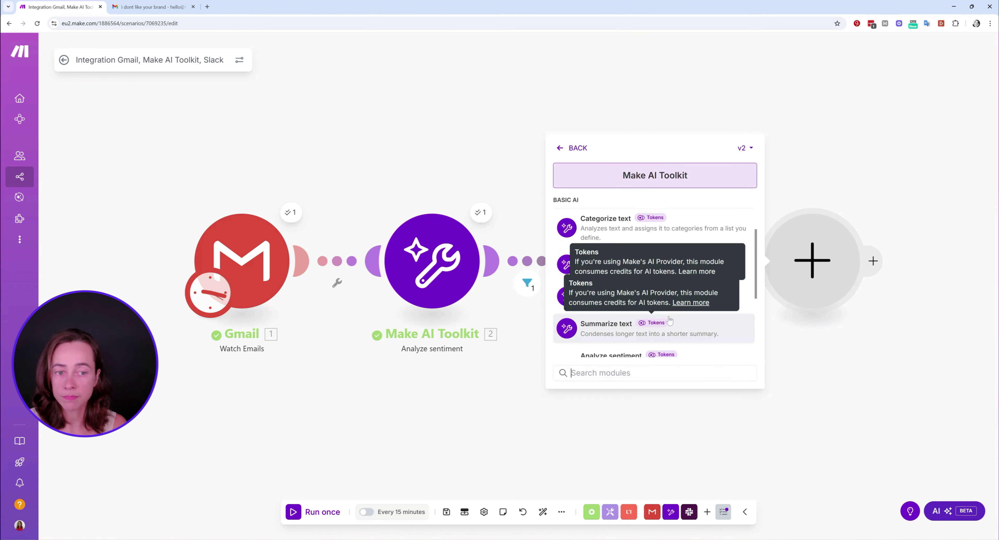
scroll(670, 321, "down", 1)
left_click(567, 150)
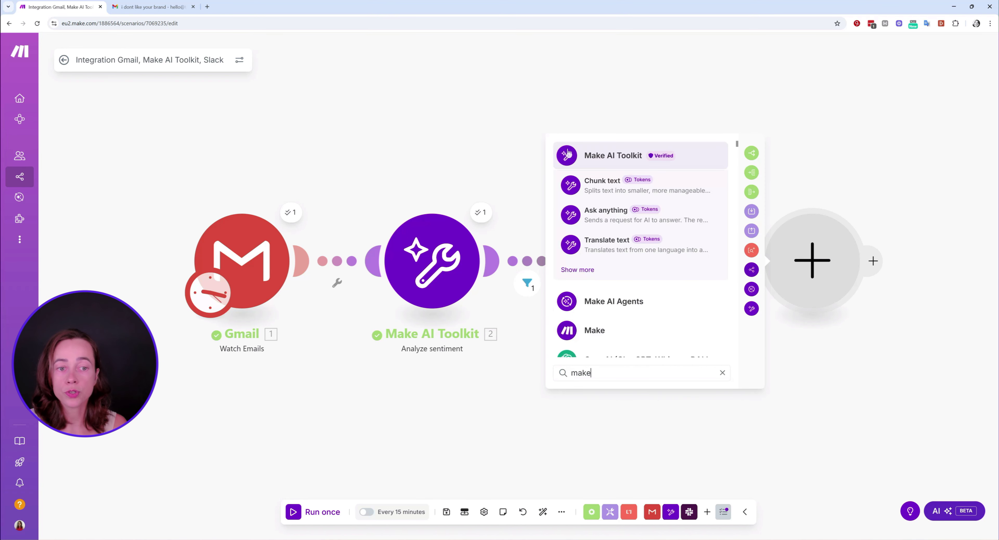
scroll(632, 310, "down", 1)
left_click(633, 324)
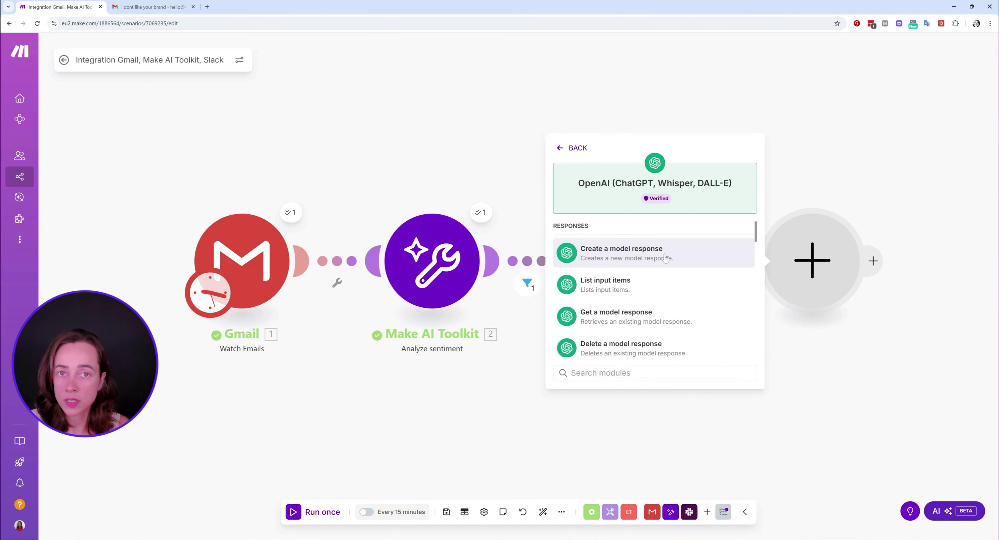
left_click(569, 150)
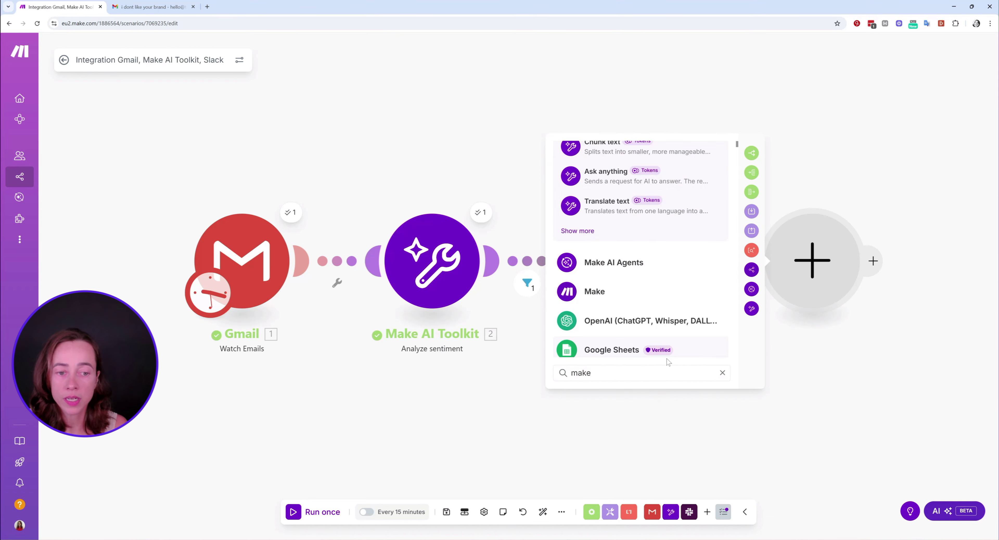
left_click(722, 372)
left_click(848, 403)
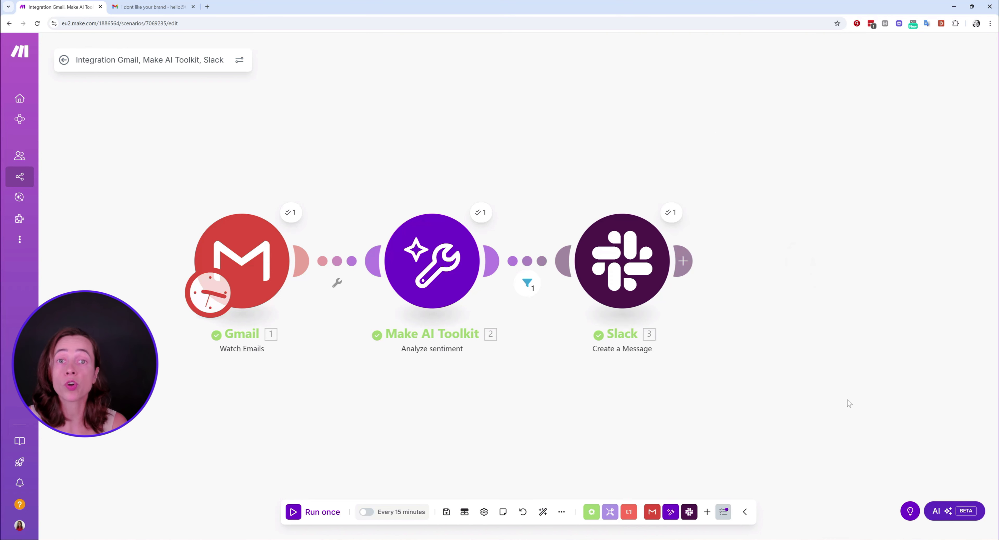